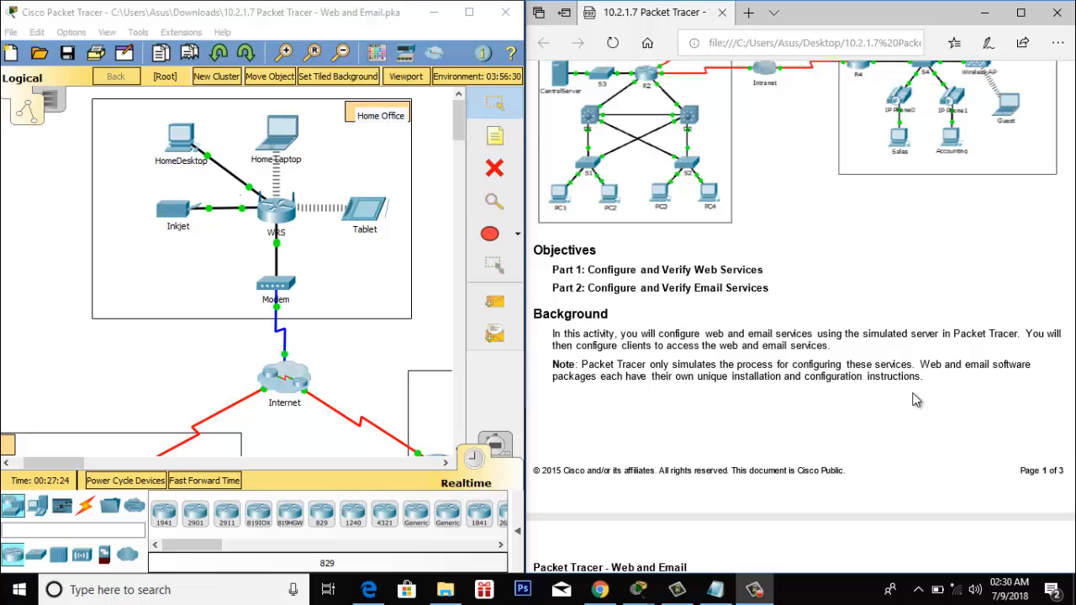
- Turn on HTTP and HTTPS on CentralServer and view its index.html source
{"action": "scroll", "coordinate": [917, 400], "scroll_direction": "down", "scroll_amount": 5}
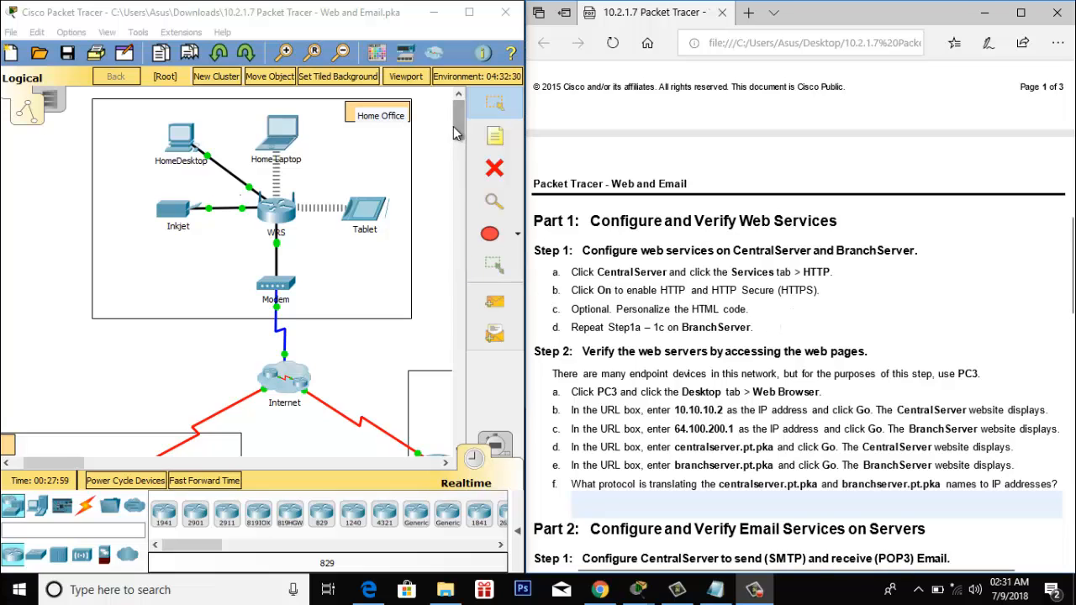
{"action": "scroll", "coordinate": [252, 336], "scroll_direction": "down", "scroll_amount": 3}
{"action": "left_click_drag", "start_coordinate": [46, 459], "coordinate": [32, 460]}
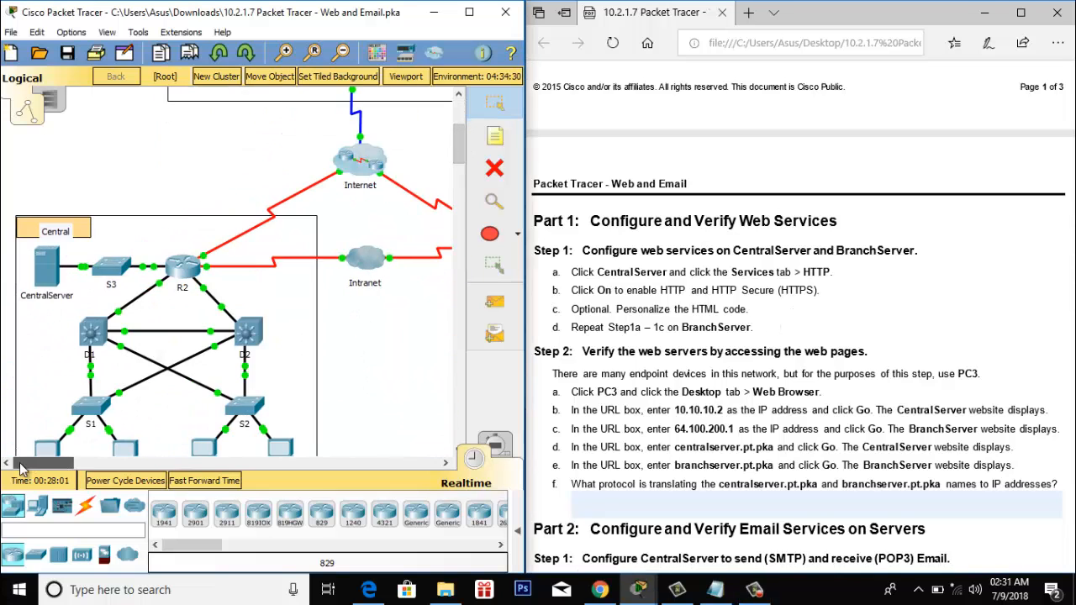
{"action": "left_click", "coordinate": [46, 268]}
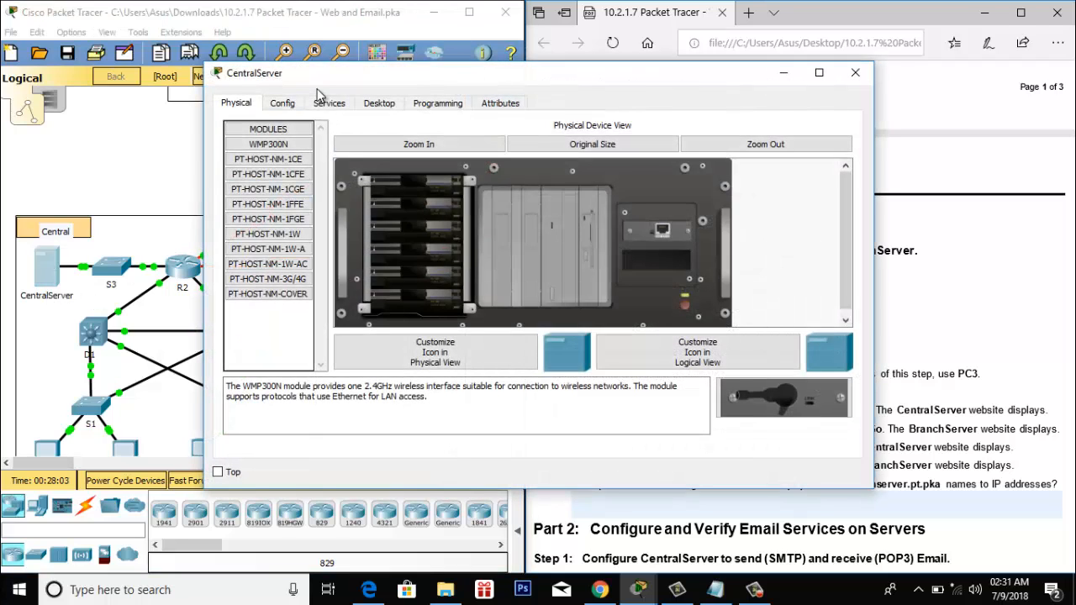
{"action": "left_click", "coordinate": [328, 103]}
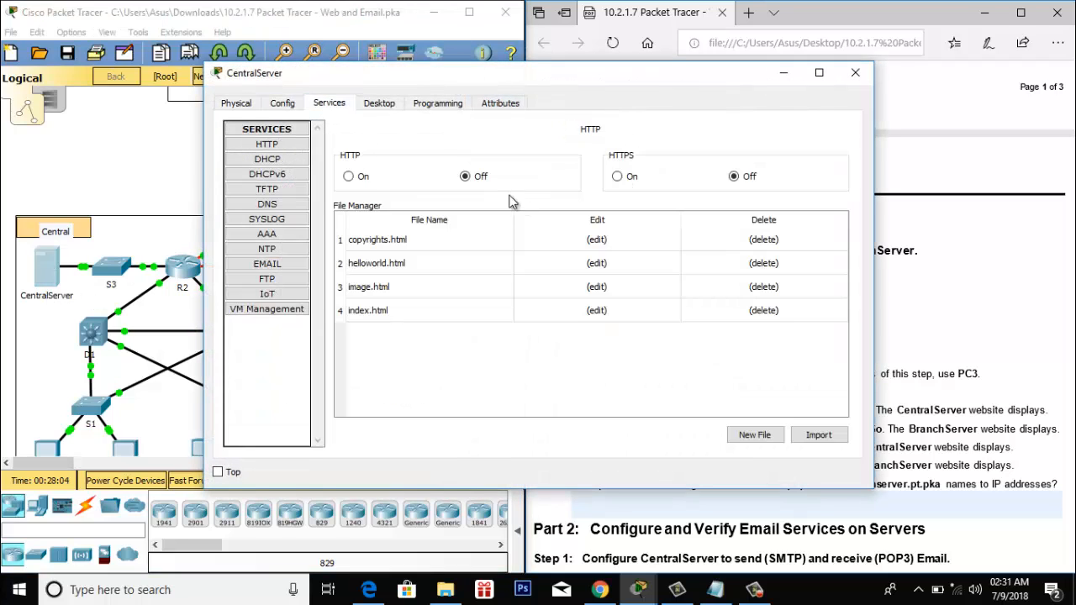
{"action": "left_click", "coordinate": [349, 176]}
{"action": "left_click", "coordinate": [617, 177]}
{"action": "left_click", "coordinate": [855, 72]}
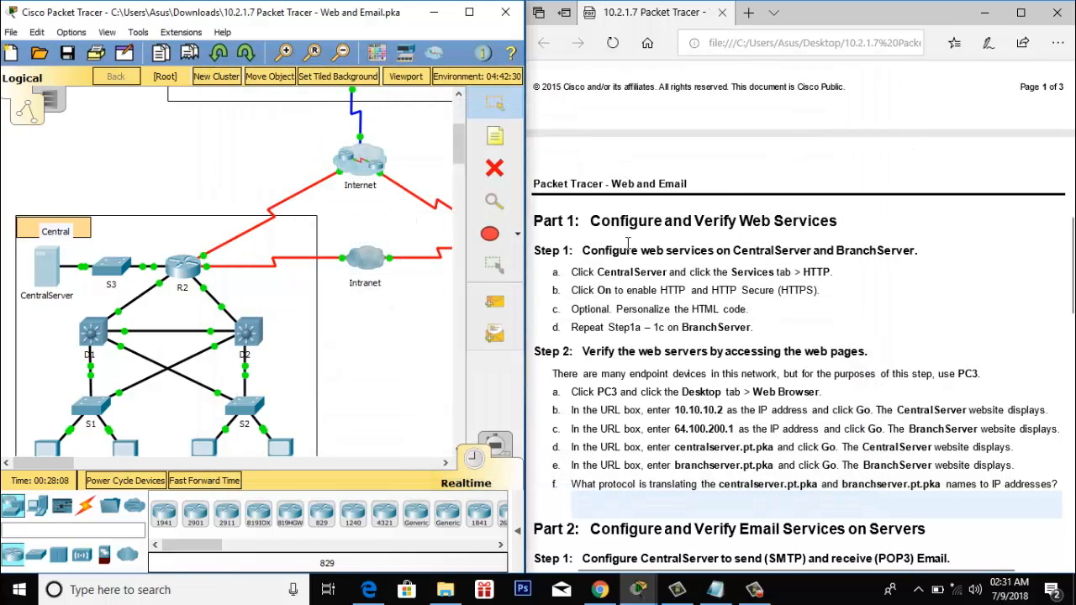
{"action": "left_click", "coordinate": [44, 282]}
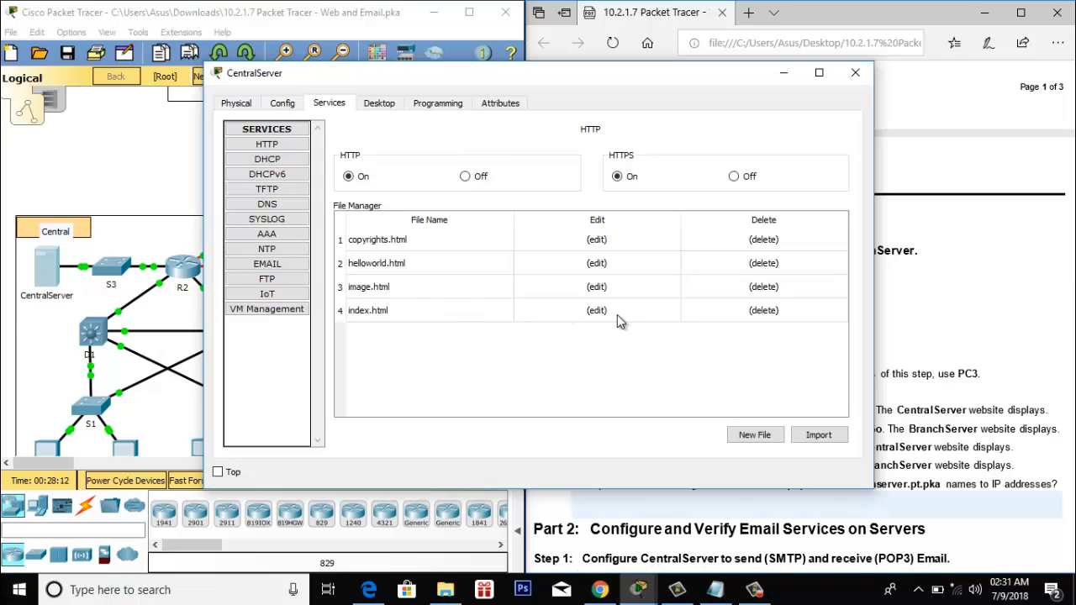
{"action": "left_click", "coordinate": [606, 313]}
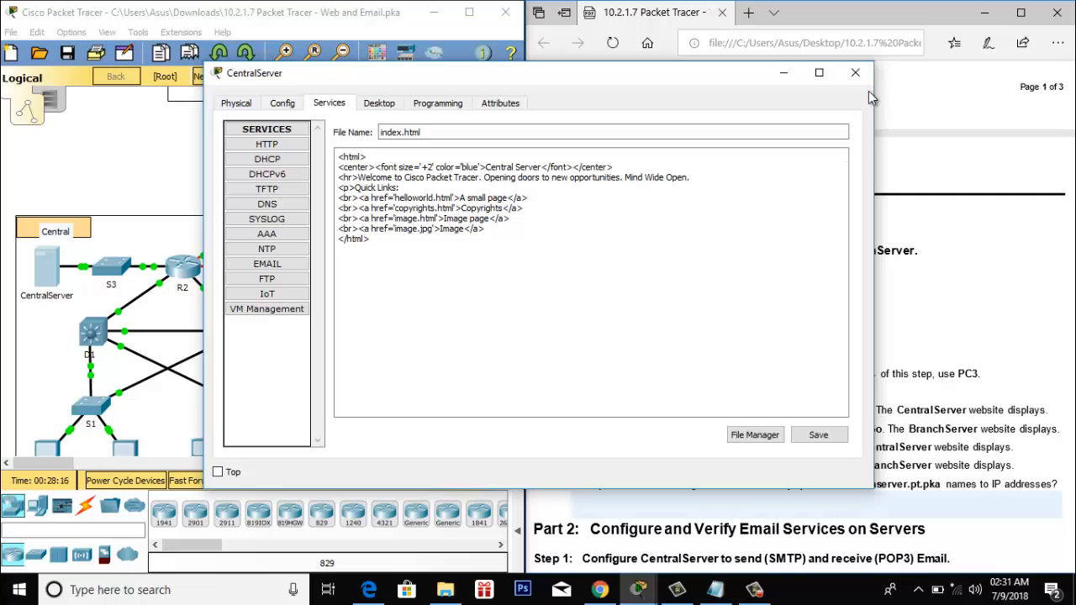
{"action": "left_click", "coordinate": [853, 74]}
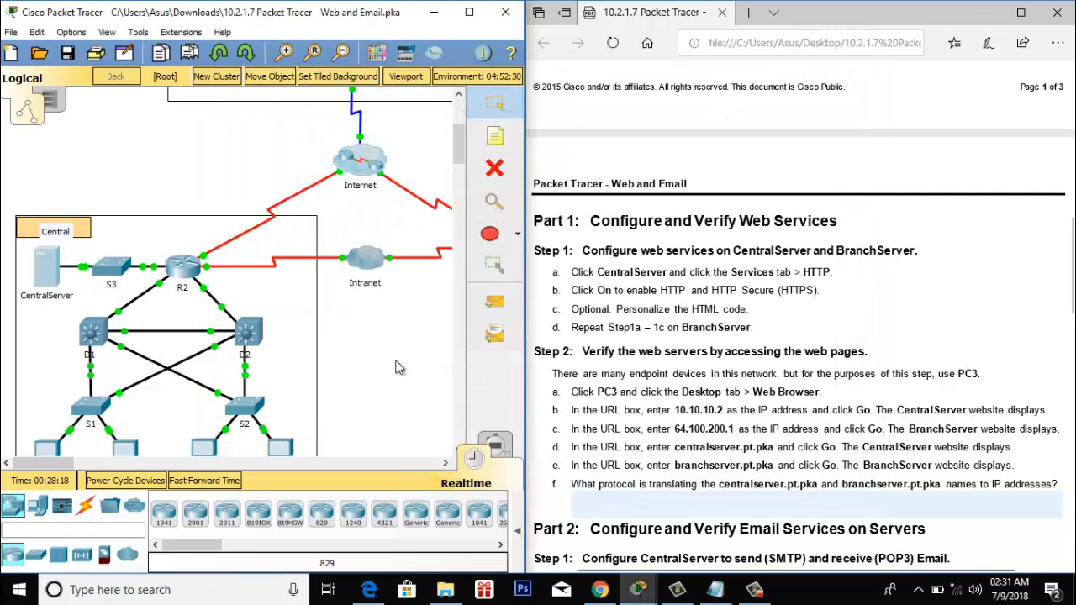
- Turn on HTTP and HTTPS on BranchServer, view its index.html, and close the window
{"action": "left_click_drag", "start_coordinate": [55, 465], "coordinate": [109, 465]}
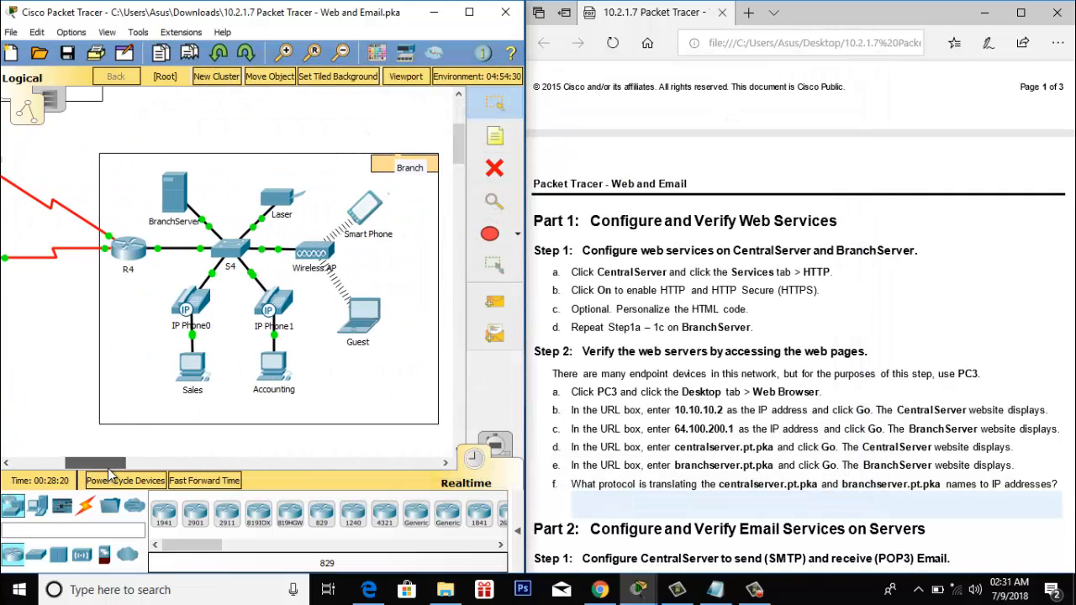
{"action": "left_click", "coordinate": [177, 196]}
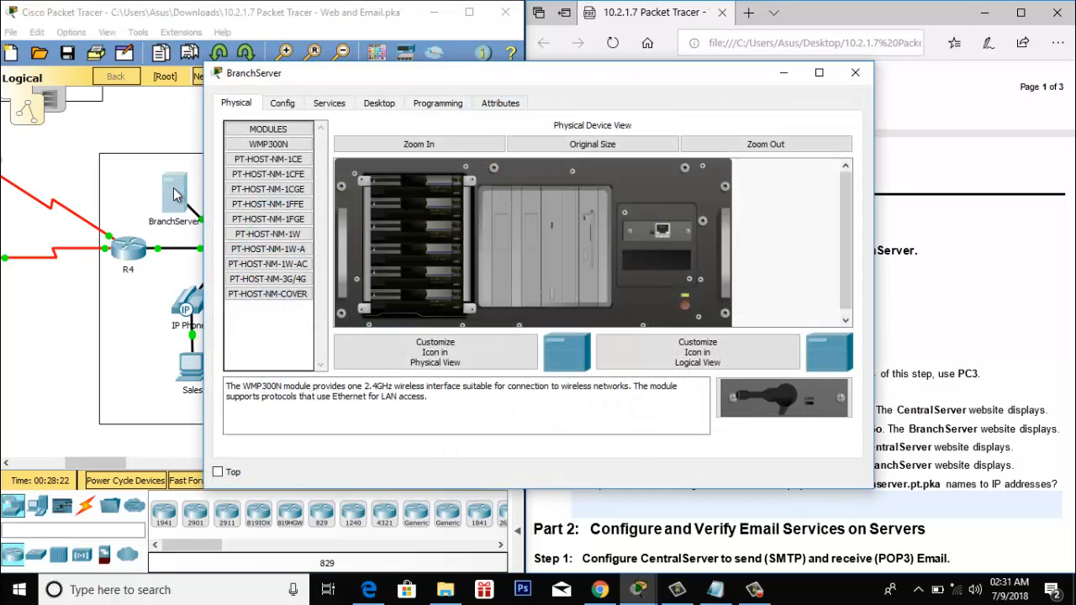
{"action": "left_click", "coordinate": [328, 104]}
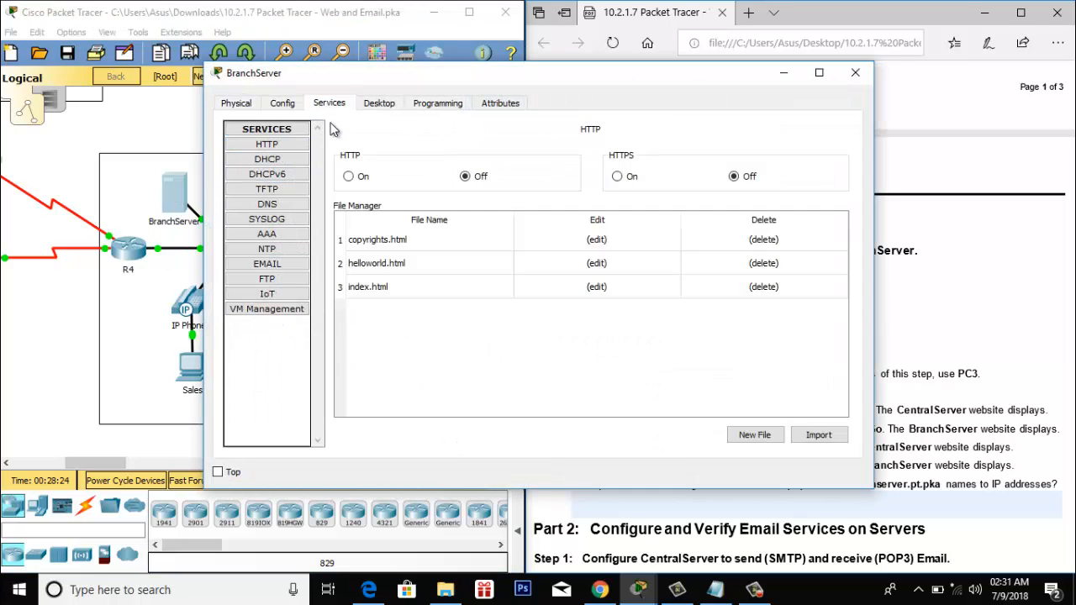
{"action": "left_click", "coordinate": [348, 177]}
{"action": "left_click", "coordinate": [617, 177]}
{"action": "left_click", "coordinate": [596, 288]}
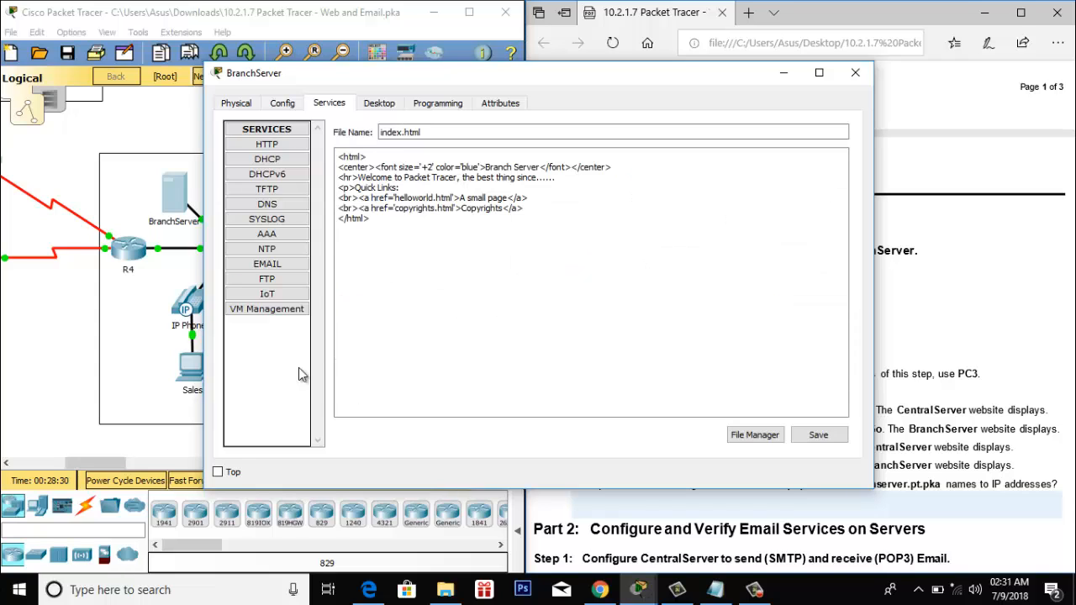
{"action": "left_click", "coordinate": [851, 74]}
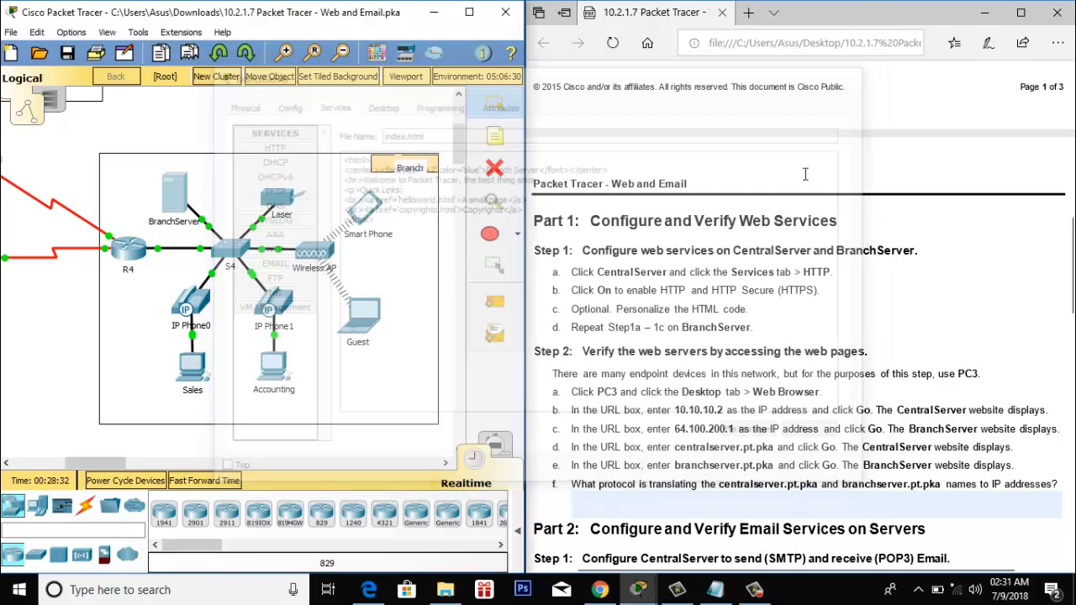
- Open PC3's Web Browser from its Desktop, with the window narrowed and moved left
{"action": "scroll", "coordinate": [893, 316], "scroll_direction": "down", "scroll_amount": 1}
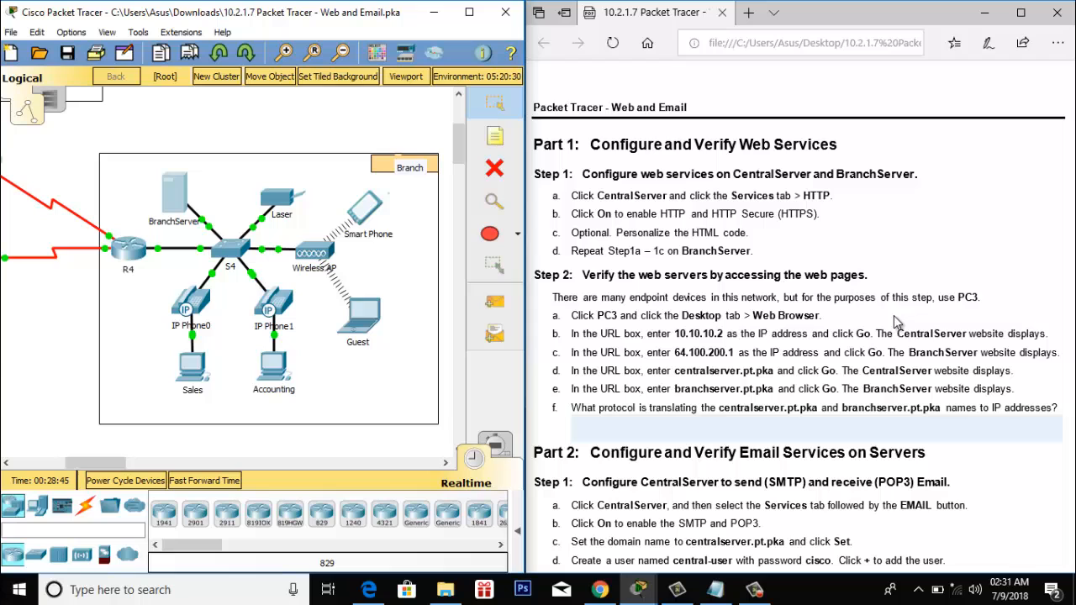
{"action": "left_click_drag", "start_coordinate": [116, 463], "coordinate": [40, 468]}
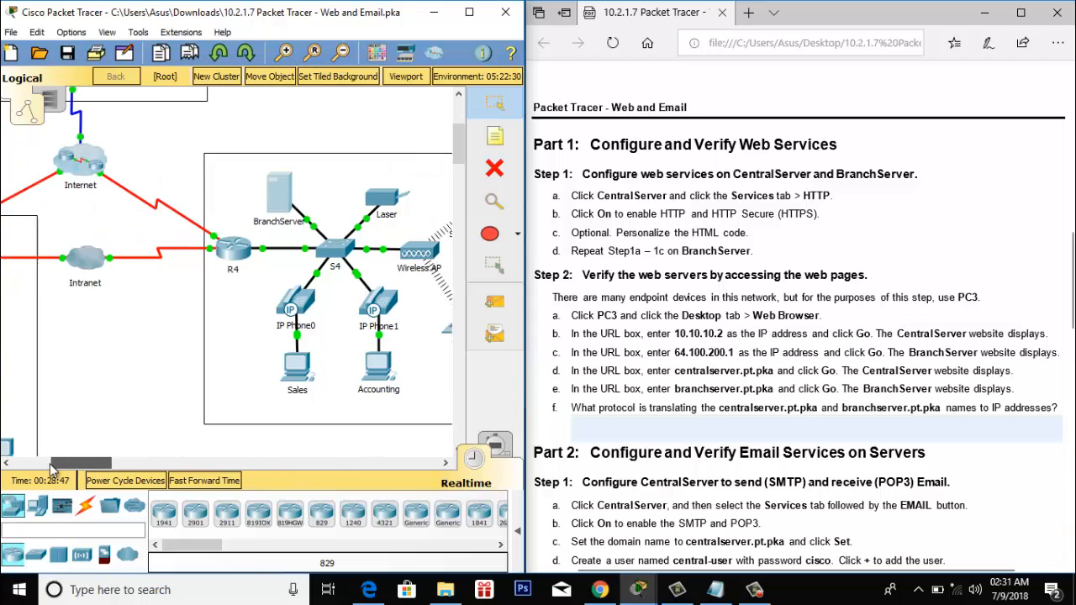
{"action": "scroll", "coordinate": [191, 390], "scroll_direction": "down", "scroll_amount": 2}
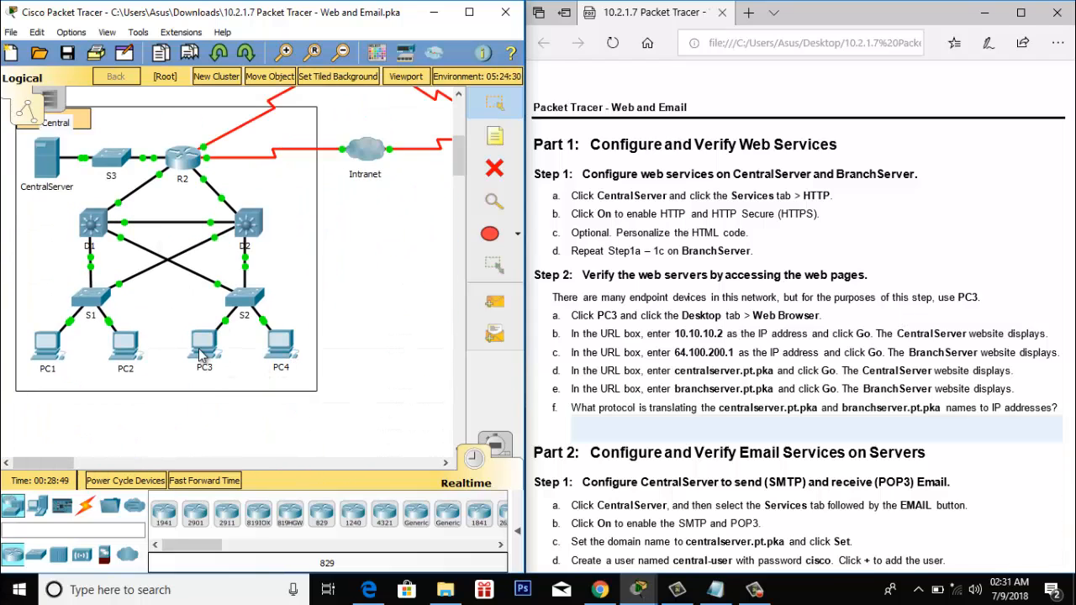
{"action": "left_click", "coordinate": [201, 351]}
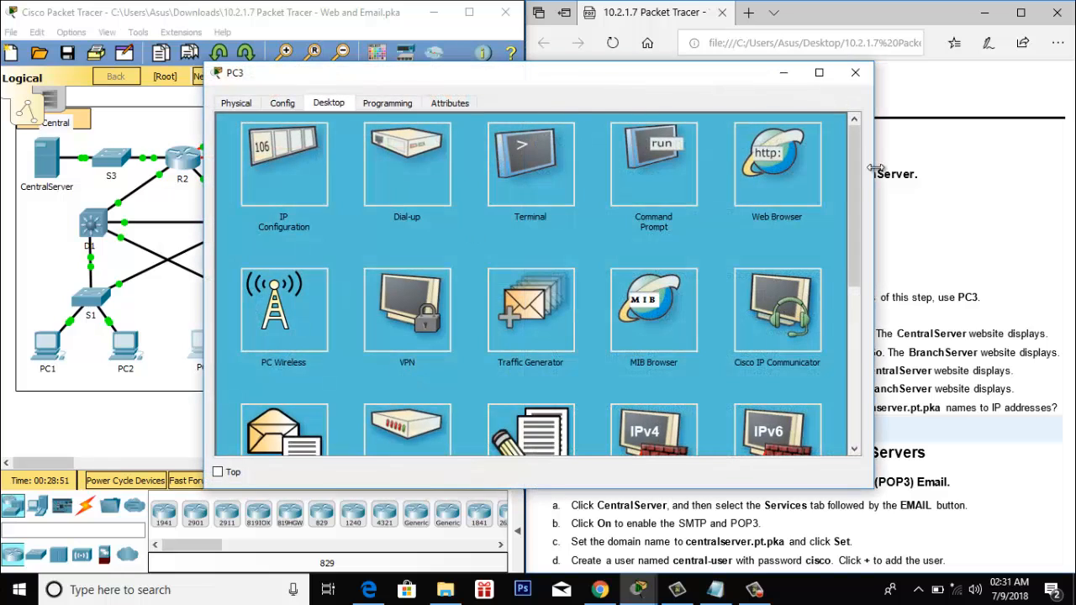
{"action": "left_click_drag", "start_coordinate": [866, 166], "coordinate": [731, 169]}
{"action": "left_click_drag", "start_coordinate": [580, 76], "coordinate": [382, 80]}
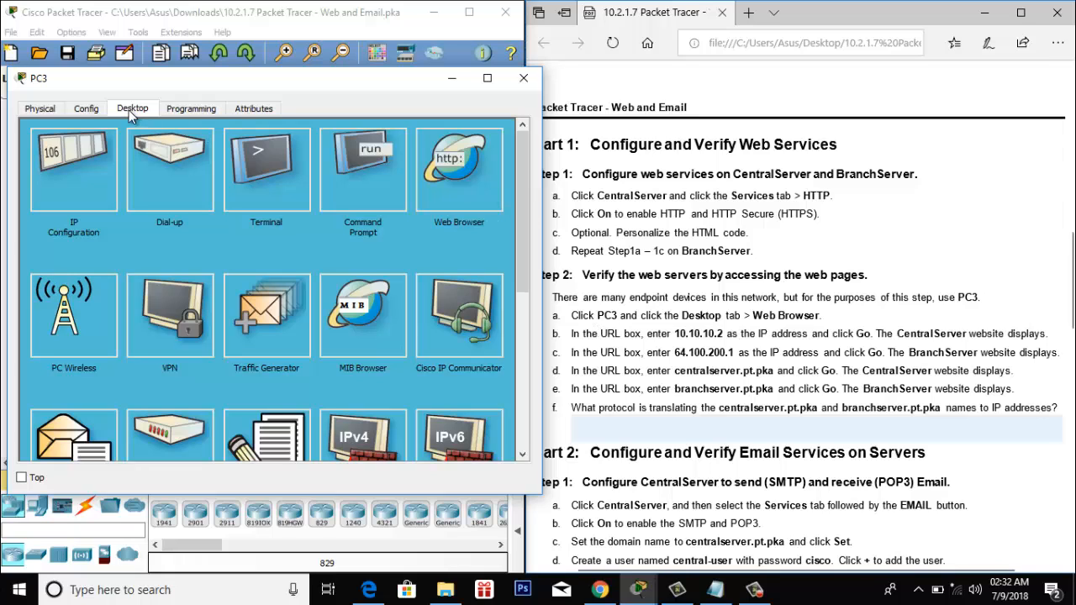
{"action": "left_click", "coordinate": [454, 164]}
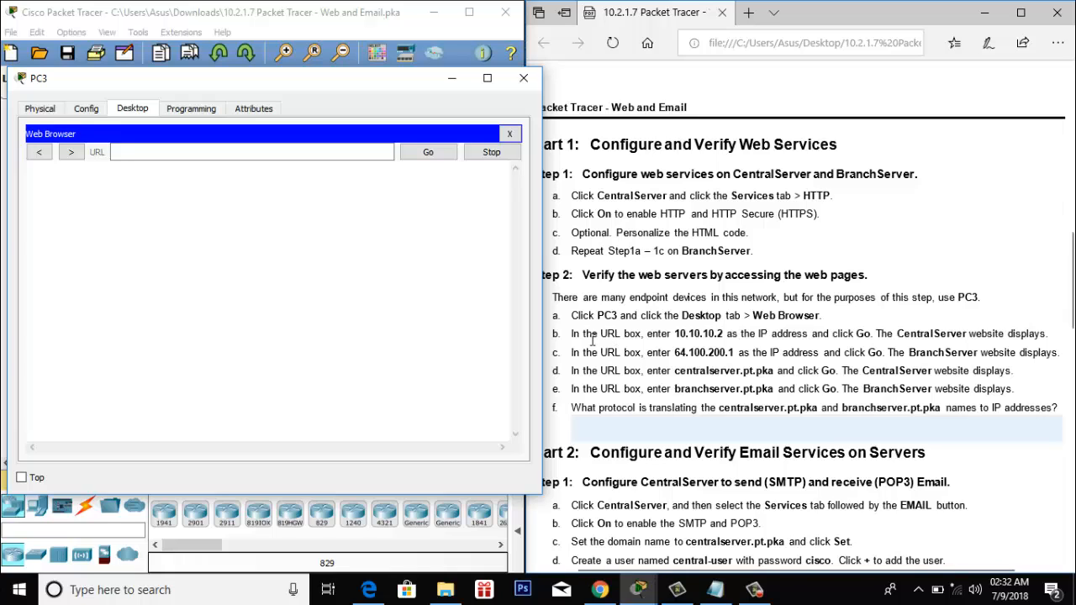
- Load the Central Server page by browsing to 10.10.10.2
{"action": "left_click", "coordinate": [287, 148]}
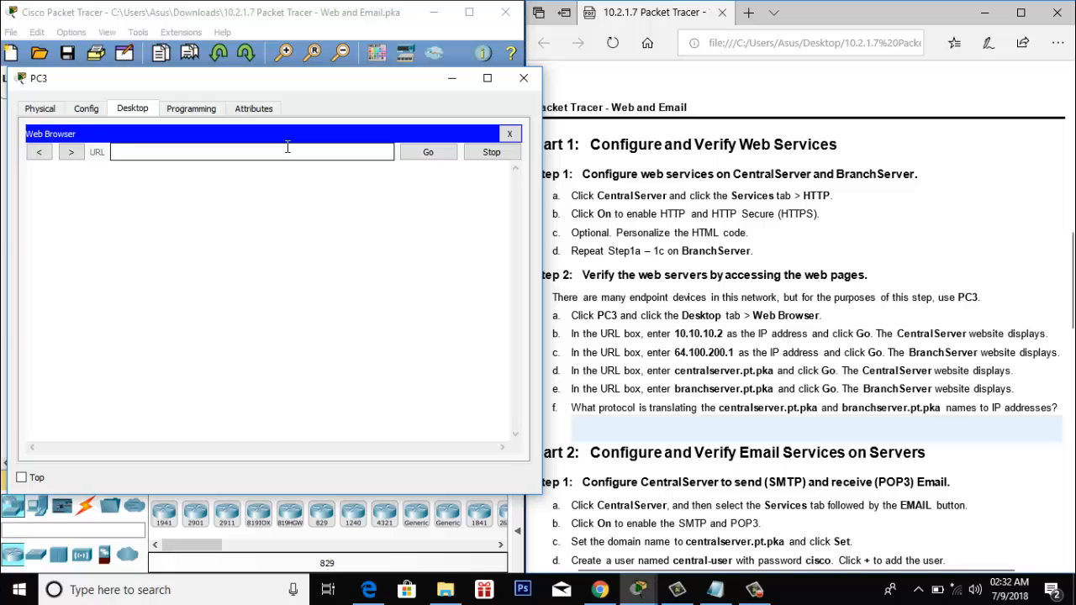
{"action": "type", "text": "10.10.10"}
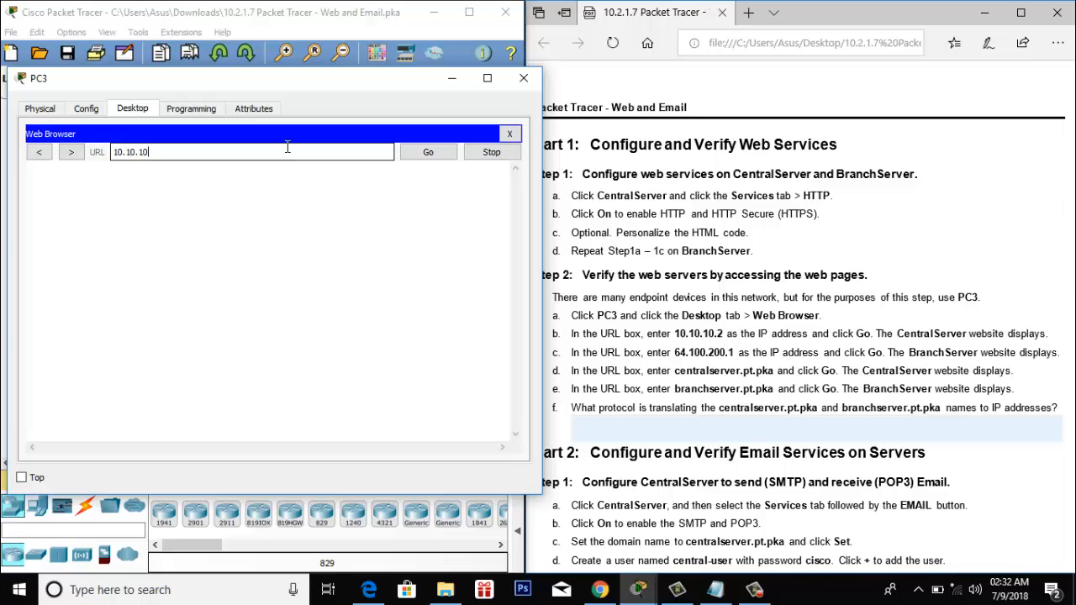
{"action": "type", "text": ".2"}
{"action": "left_click", "coordinate": [428, 152]}
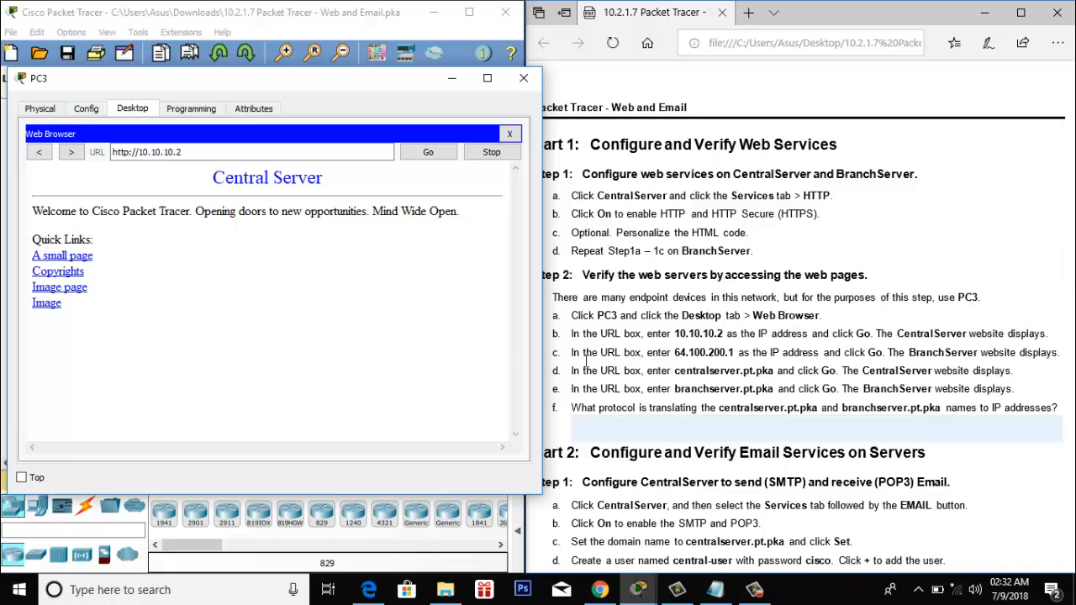
- Browse to 64.100.200.1 to load the Branch Server page, then select the address
{"action": "left_click_drag", "start_coordinate": [182, 152], "coordinate": [59, 149]}
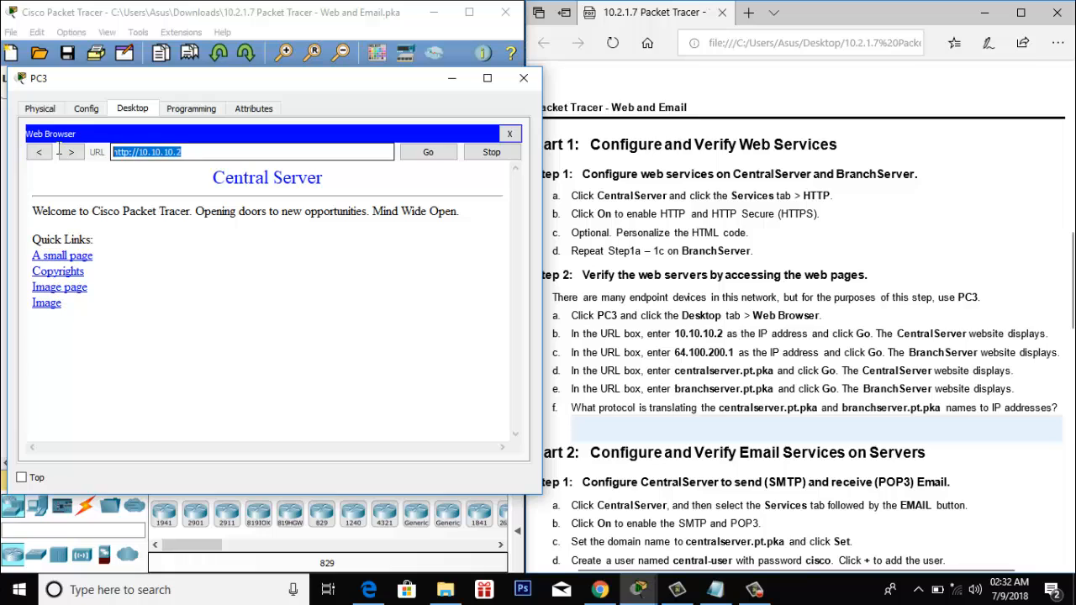
{"action": "type", "text": "64.100"}
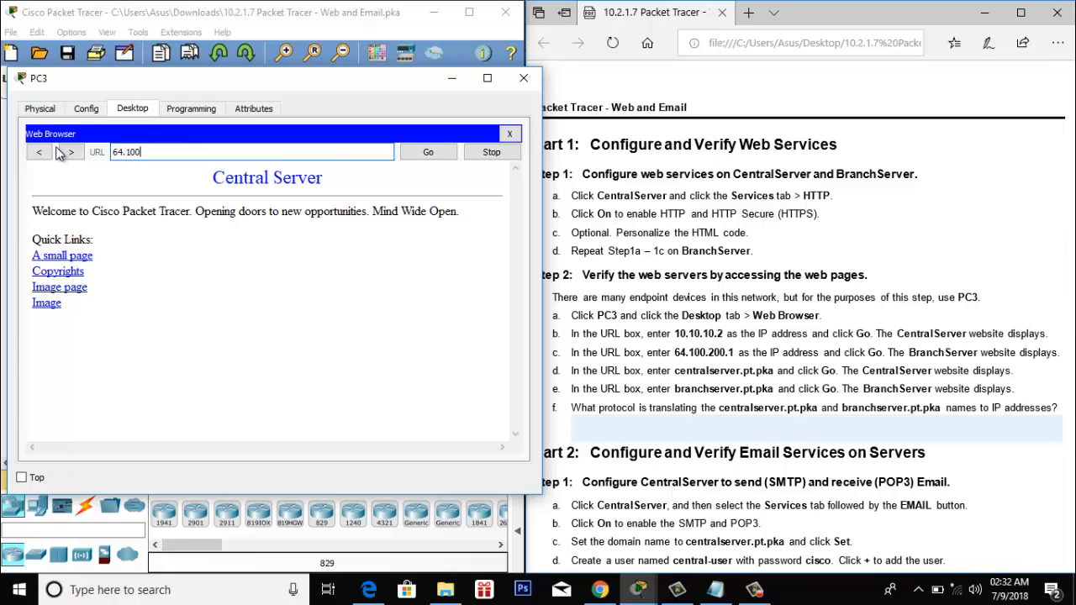
{"action": "type", "text": "2"}
{"action": "key", "text": "BackSpace"}
{"action": "type", "text": ".200.1"}
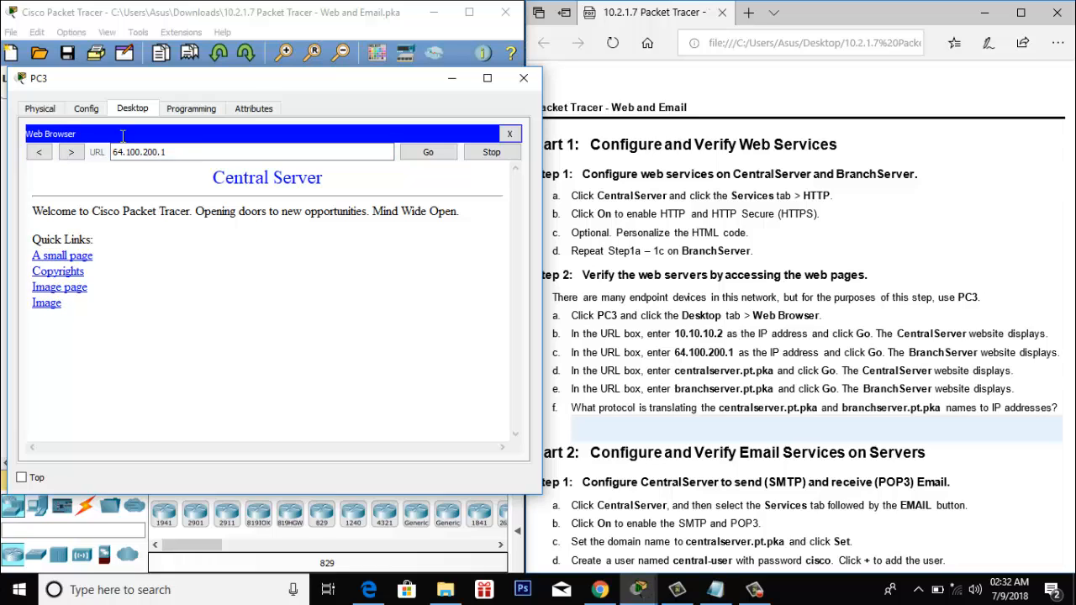
{"action": "left_click", "coordinate": [424, 152]}
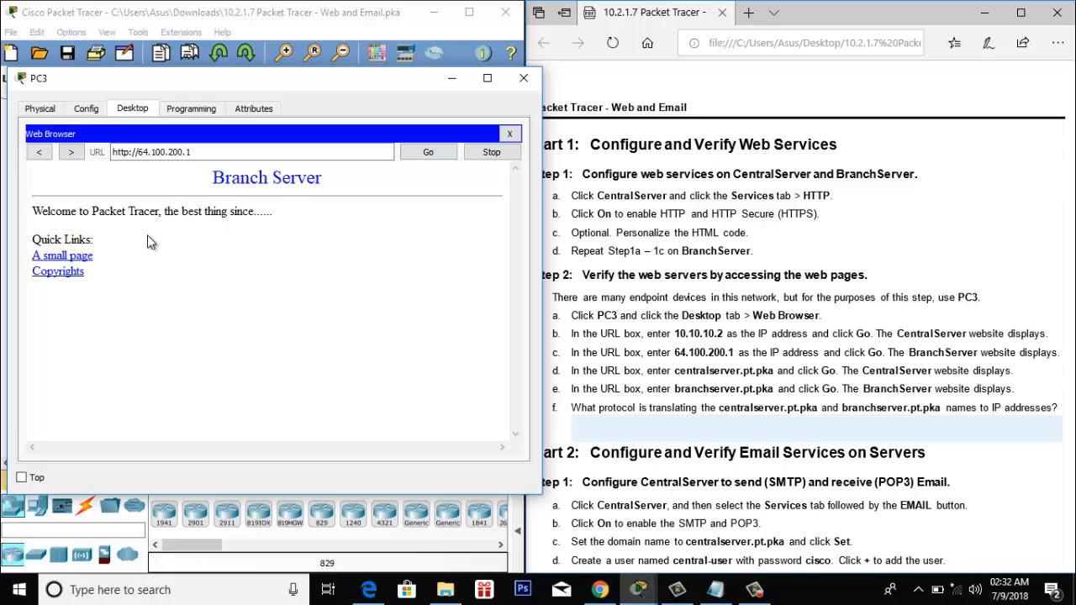
{"action": "left_click_drag", "start_coordinate": [195, 152], "coordinate": [108, 143]}
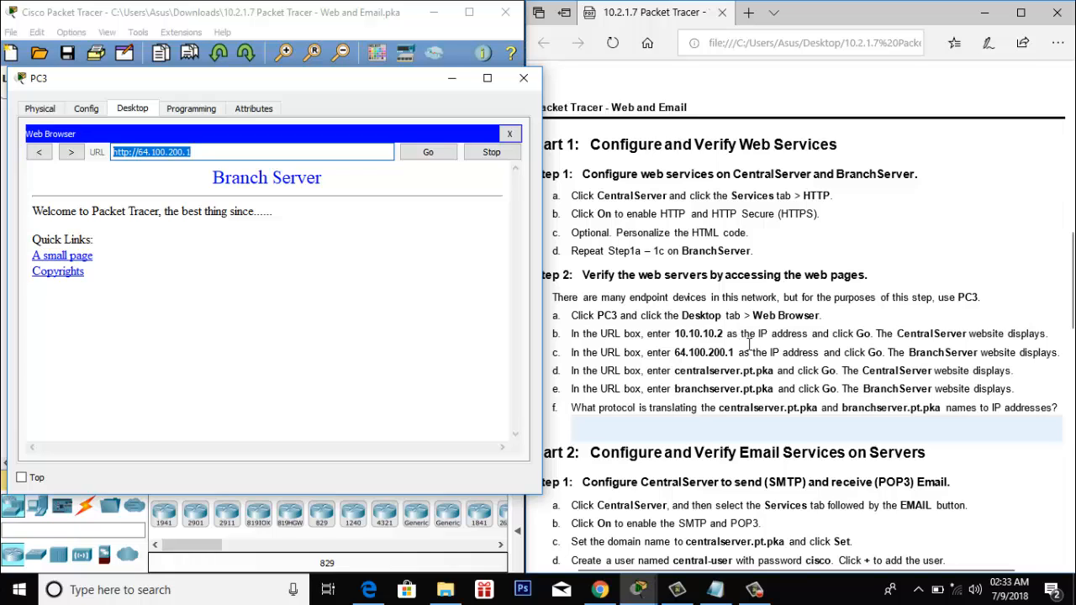
- Load the Central Server page by name at centralserver.pt.pka
{"action": "type", "text": "cen"}
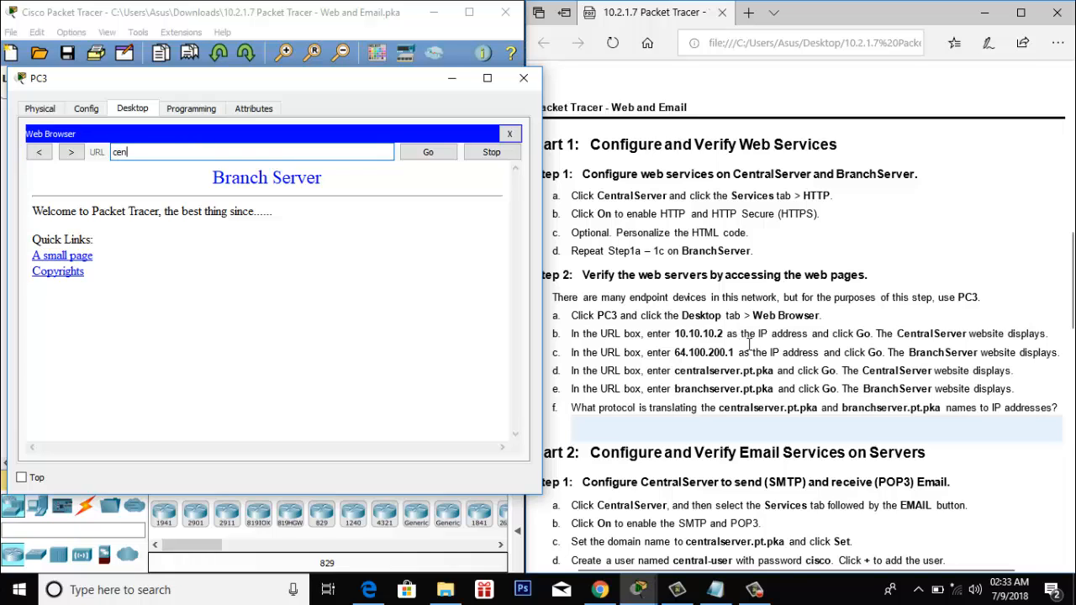
{"action": "type", "text": "tralserver"}
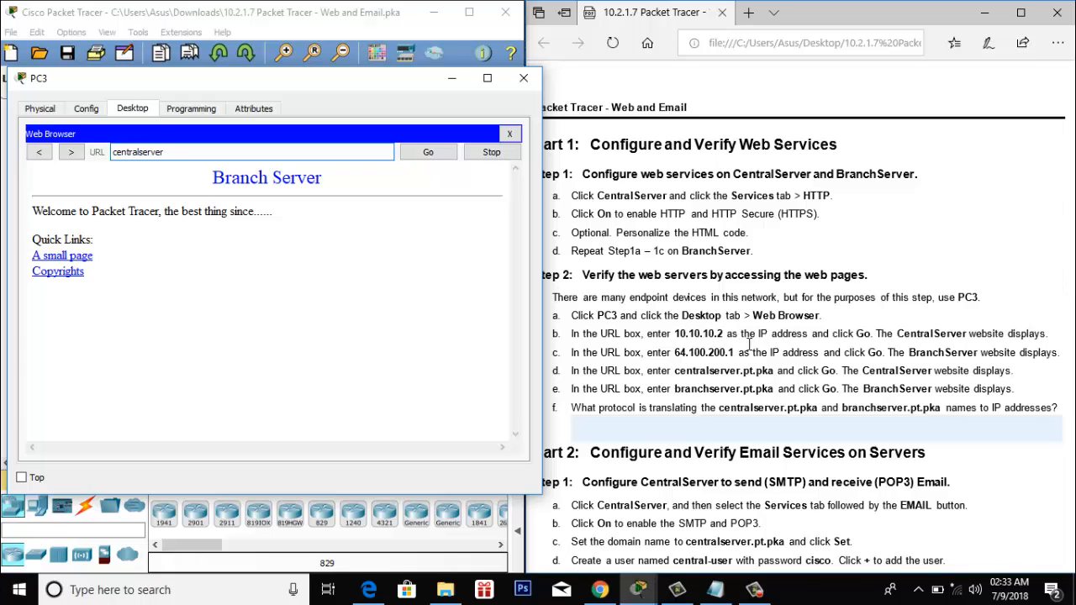
{"action": "type", "text": ".pt.pka"}
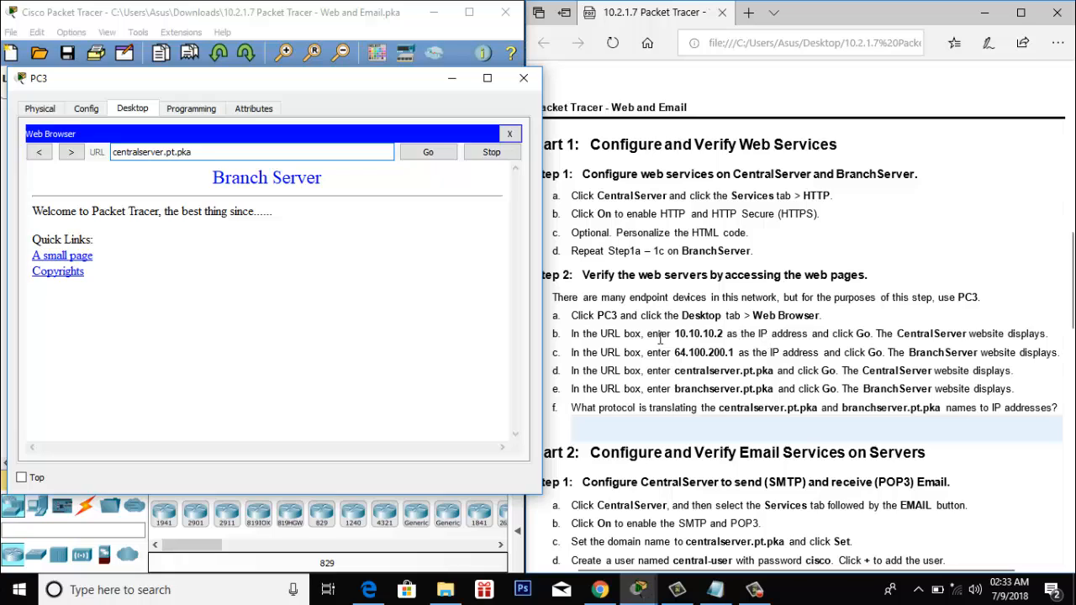
{"action": "left_click", "coordinate": [429, 153]}
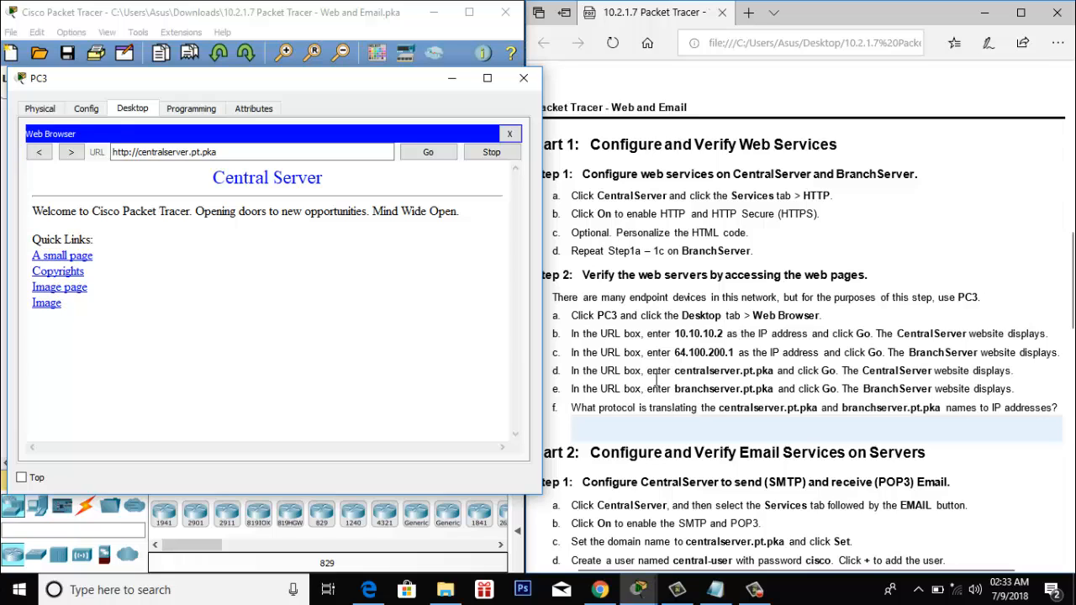
{"action": "left_click", "coordinate": [164, 152]}
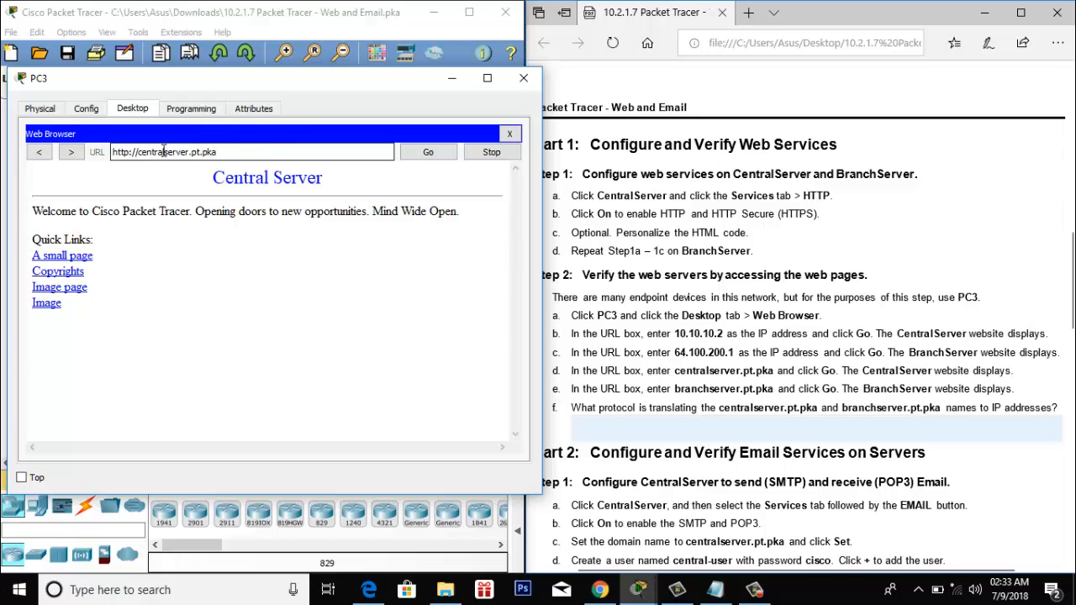
{"action": "left_click", "coordinate": [420, 154]}
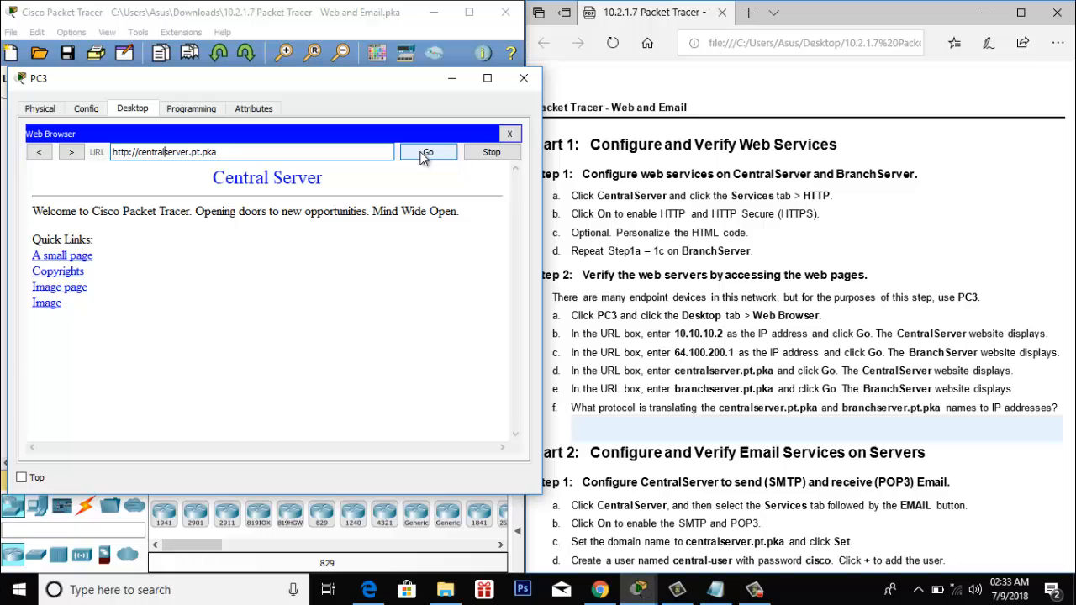
- Edit the address to branchserver.pt.pka to load the Branch Server page
{"action": "key", "text": "BackSpace"}
{"action": "key", "text": "BackSpace"}
{"action": "key", "text": "BackSpace"}
{"action": "key", "text": "BackSpace"}
{"action": "key", "text": "BackSpace"}
{"action": "key", "text": "BackSpace"}
{"action": "key", "text": "BackSpace"}
{"action": "type", "text": "brach"}
{"action": "key", "text": "BackSpace"}
{"action": "type", "text": "nch"}
{"action": "left_click", "coordinate": [432, 155]}
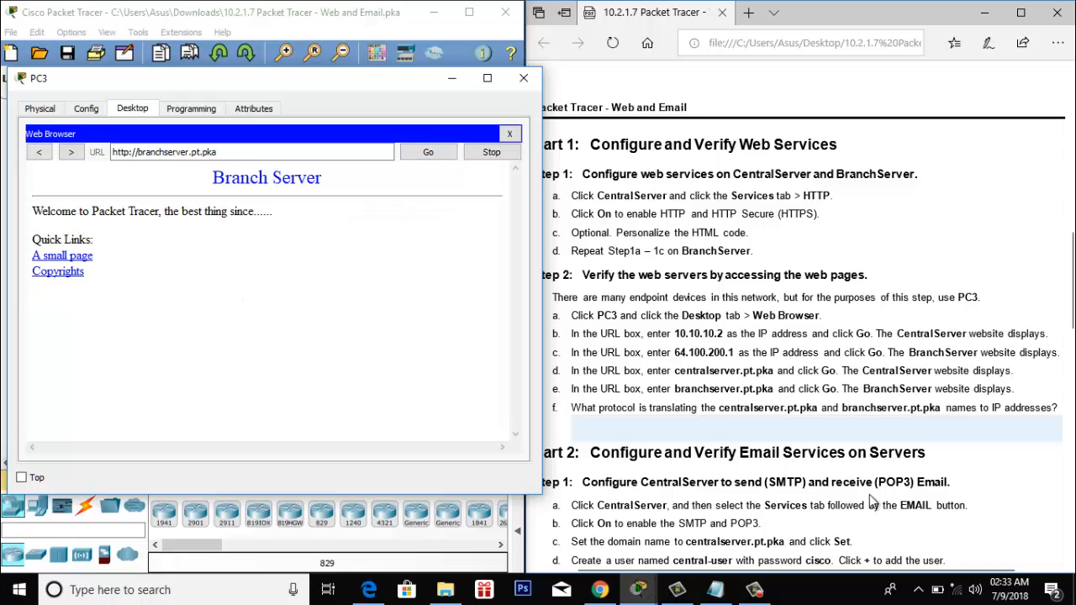
{"action": "left_click", "coordinate": [600, 423]}
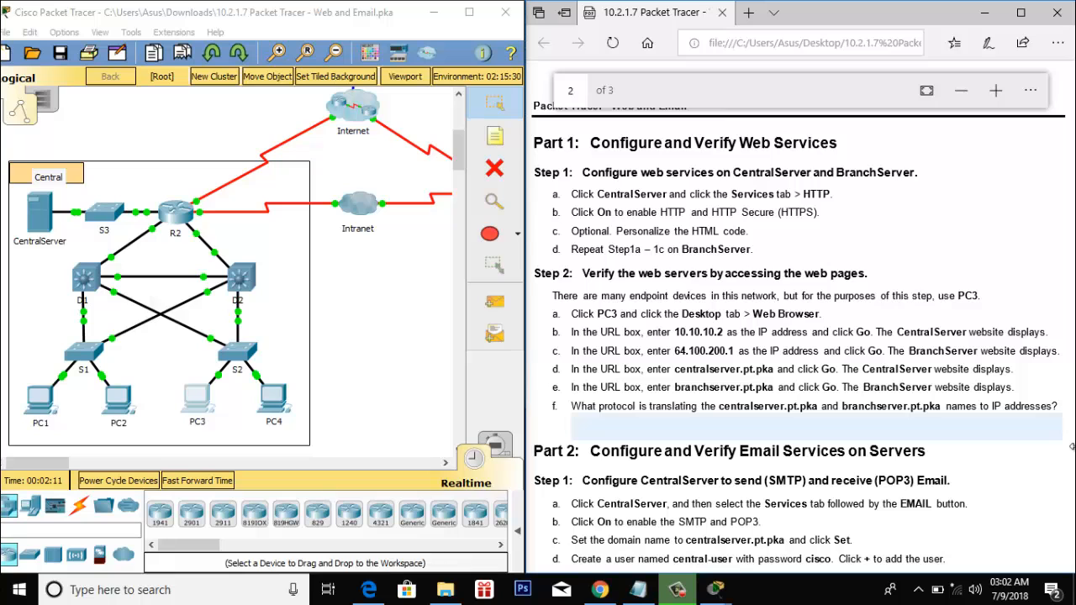
- Scroll the instructions down to Part 2
{"action": "scroll", "coordinate": [663, 475], "scroll_direction": "down", "scroll_amount": 2}
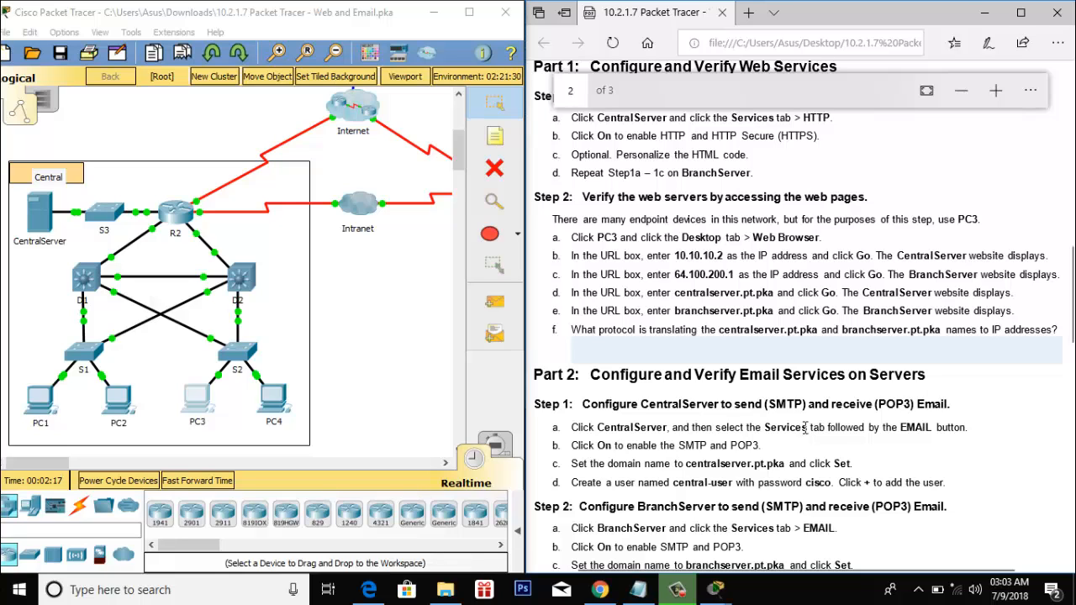
{"action": "scroll", "coordinate": [936, 409], "scroll_direction": "down", "scroll_amount": 2}
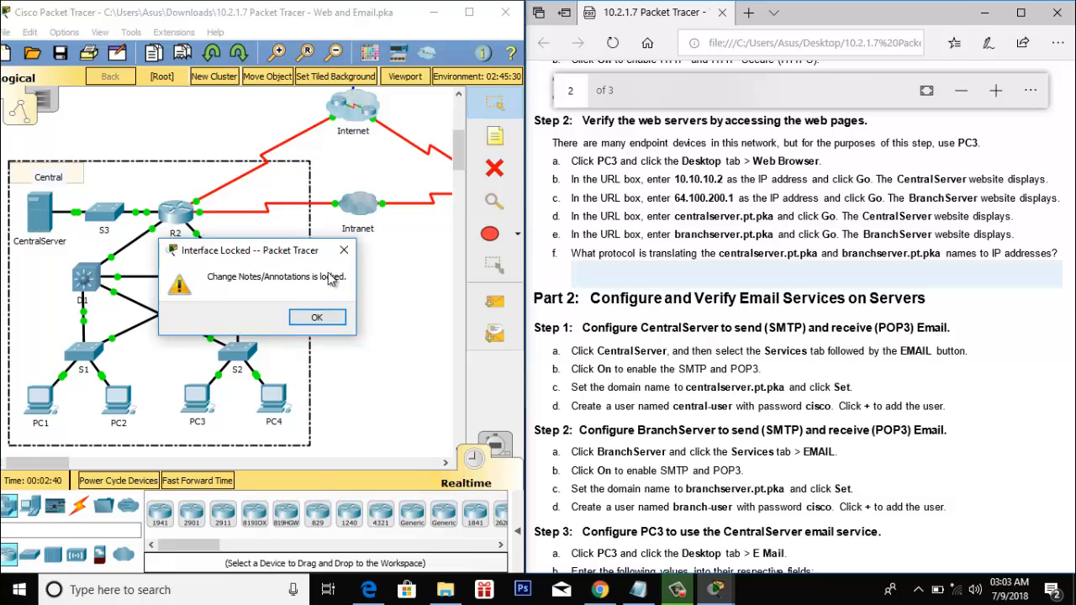
- Turn on SMTP and POP3 on CentralServer and set its mail domain to centralserver.pt.pka
{"action": "left_click", "coordinate": [316, 319]}
{"action": "left_click", "coordinate": [39, 214]}
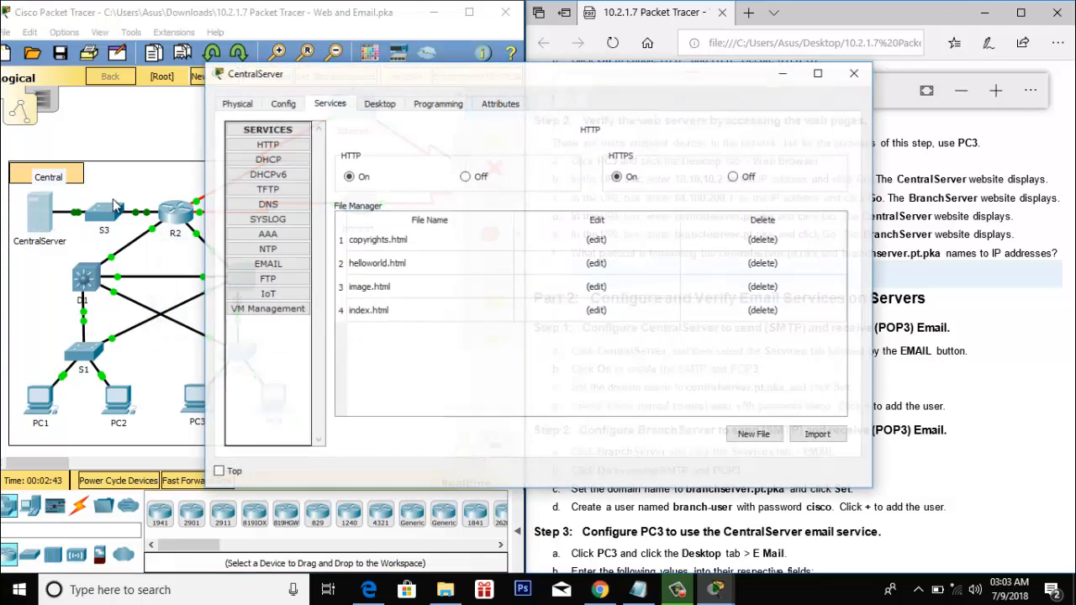
{"action": "left_click_drag", "start_coordinate": [411, 71], "coordinate": [199, 45]}
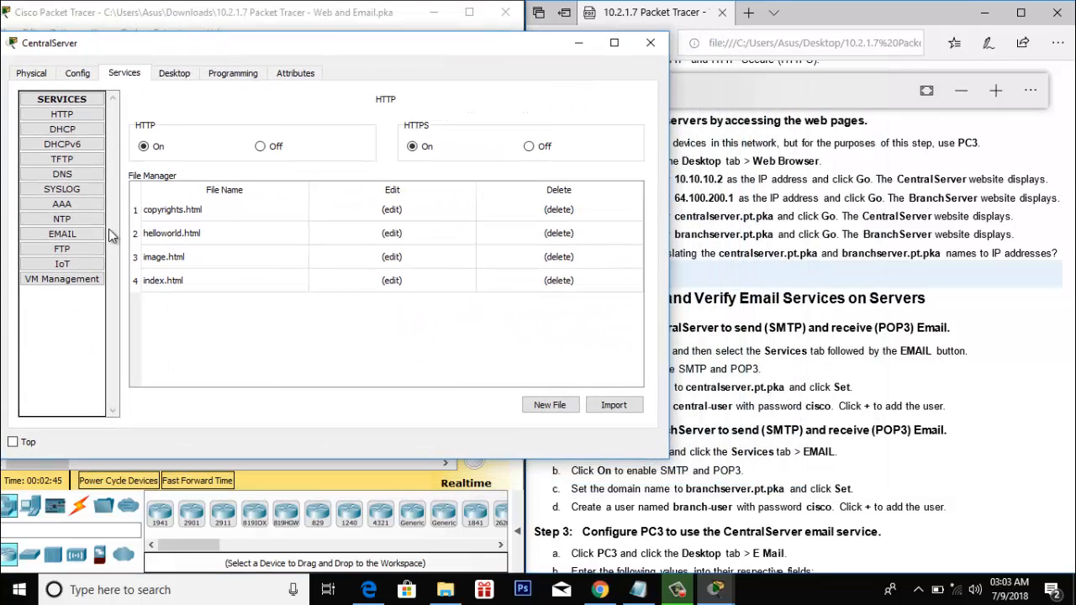
{"action": "left_click", "coordinate": [61, 235]}
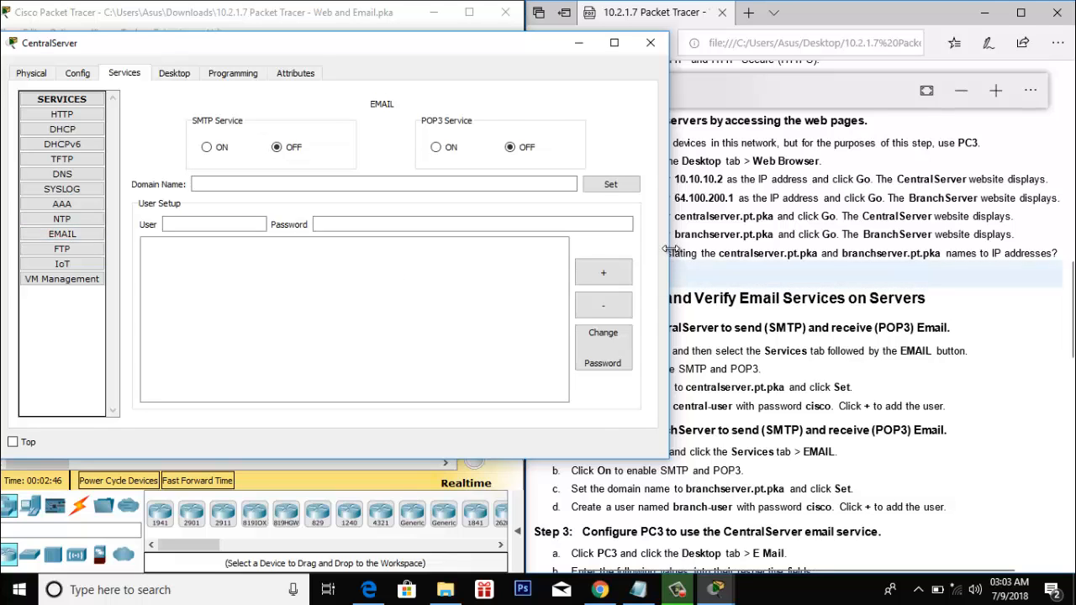
{"action": "left_click_drag", "start_coordinate": [668, 254], "coordinate": [528, 250]}
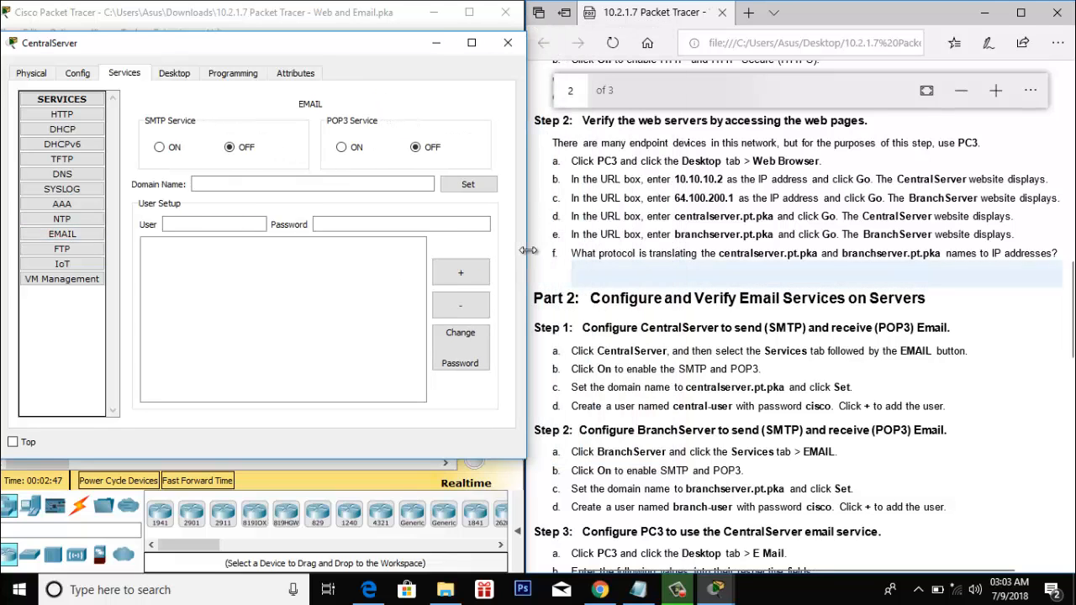
{"action": "left_click", "coordinate": [164, 149]}
{"action": "left_click", "coordinate": [354, 150]}
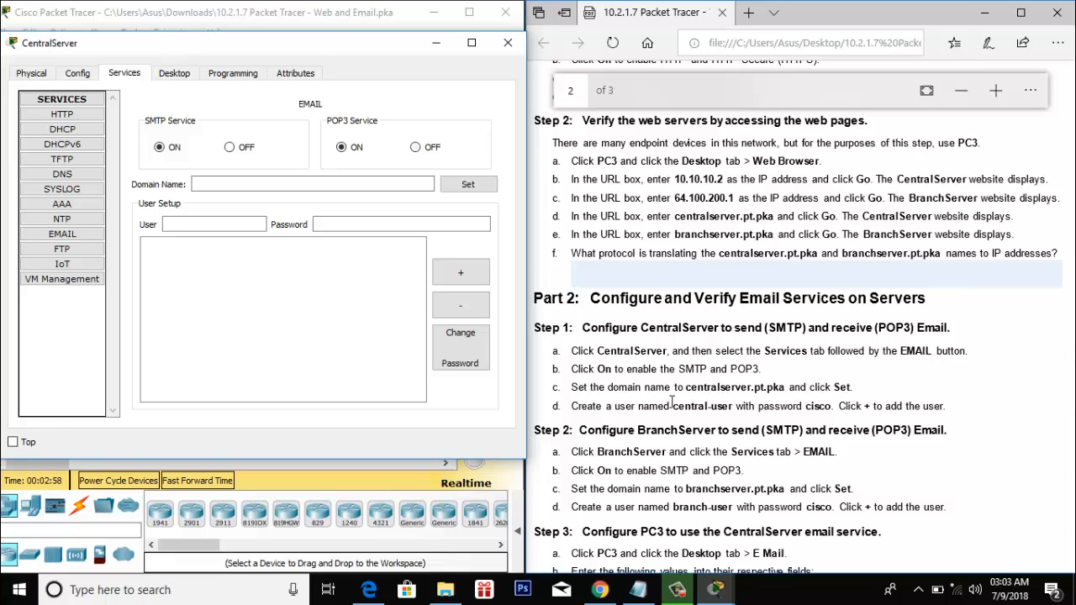
{"action": "left_click", "coordinate": [245, 183]}
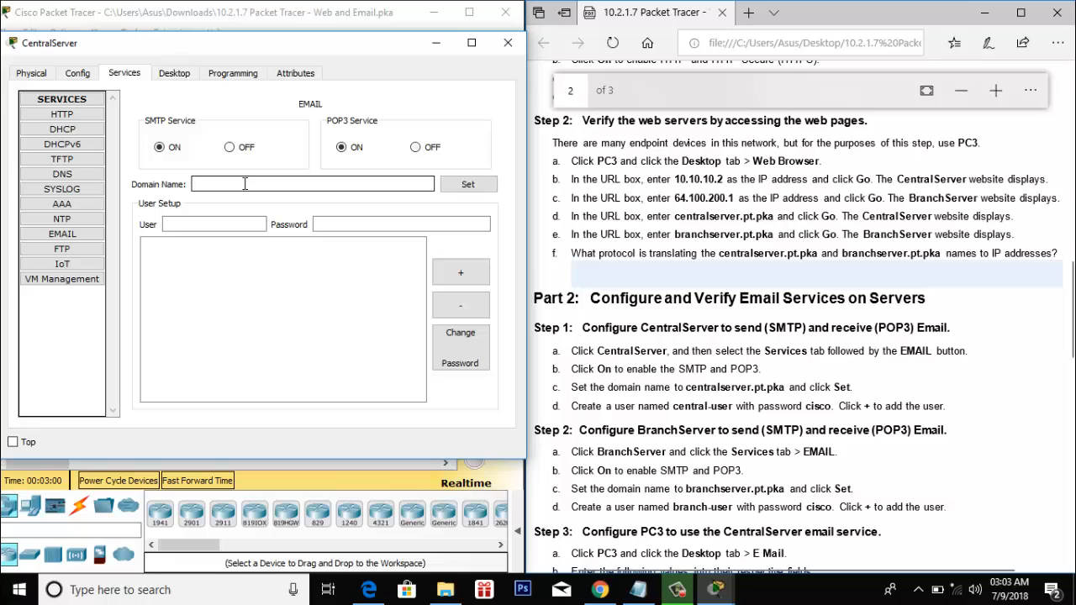
{"action": "type", "text": "central"}
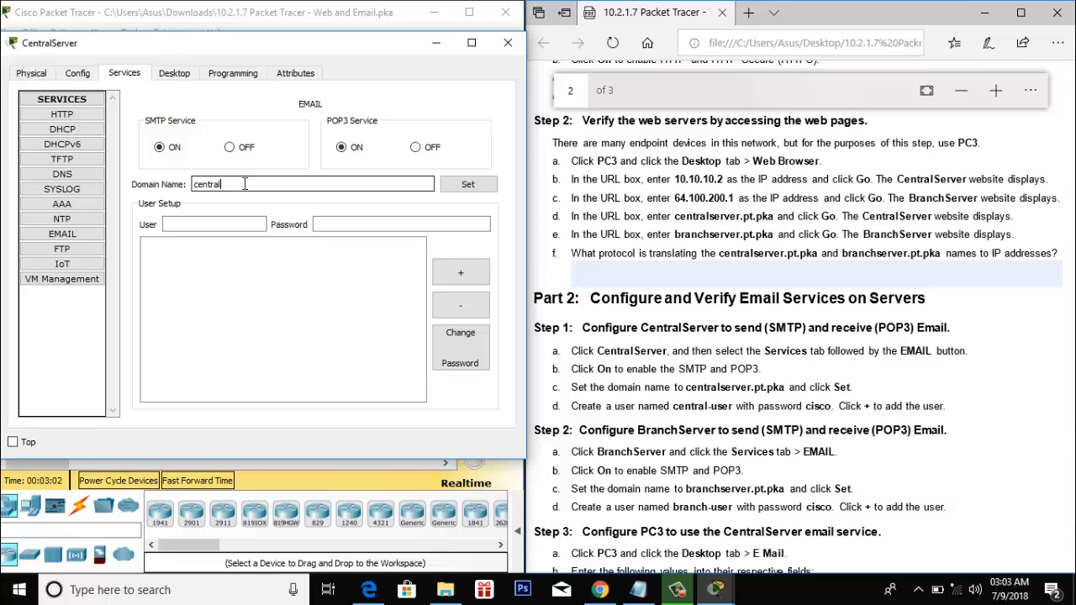
{"action": "type", "text": "server.pt.pka"}
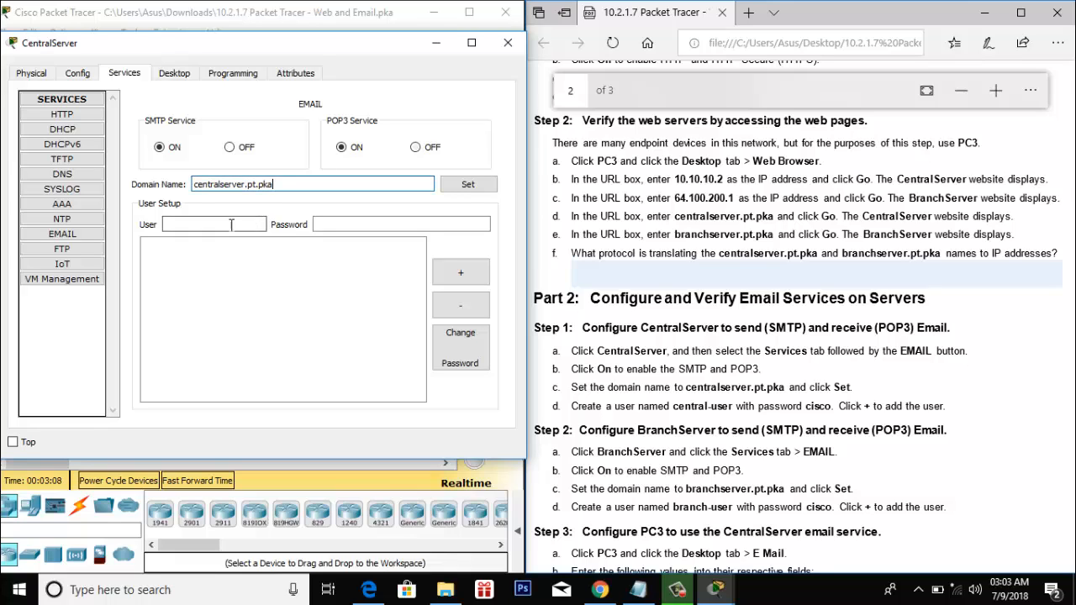
{"action": "left_click", "coordinate": [464, 187]}
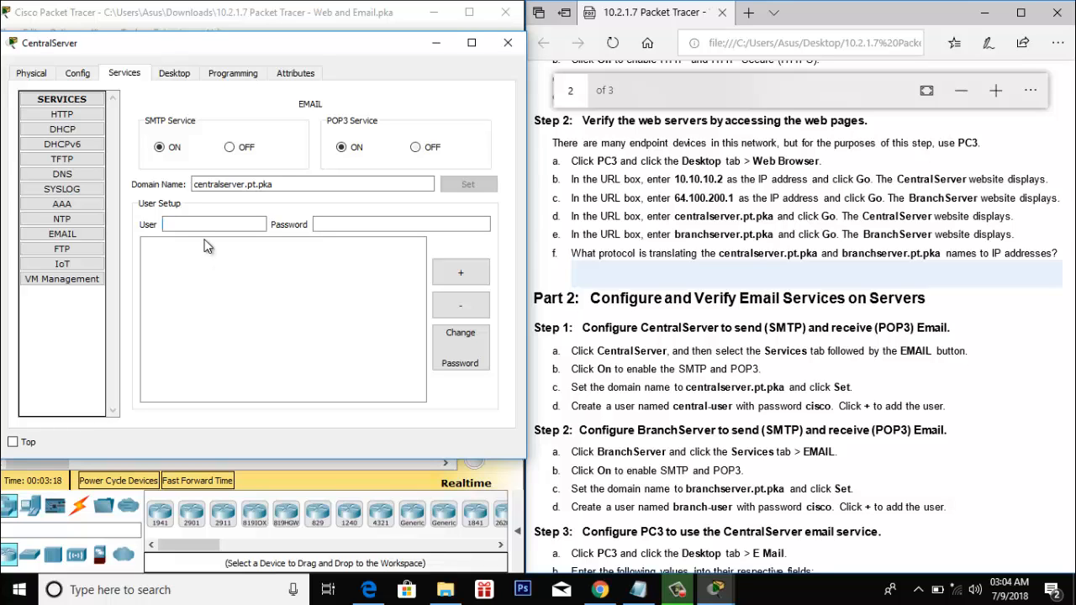
- Add the mail account central-user with its password and check the entry
{"action": "type", "text": "central-user"}
{"action": "left_click", "coordinate": [359, 224]}
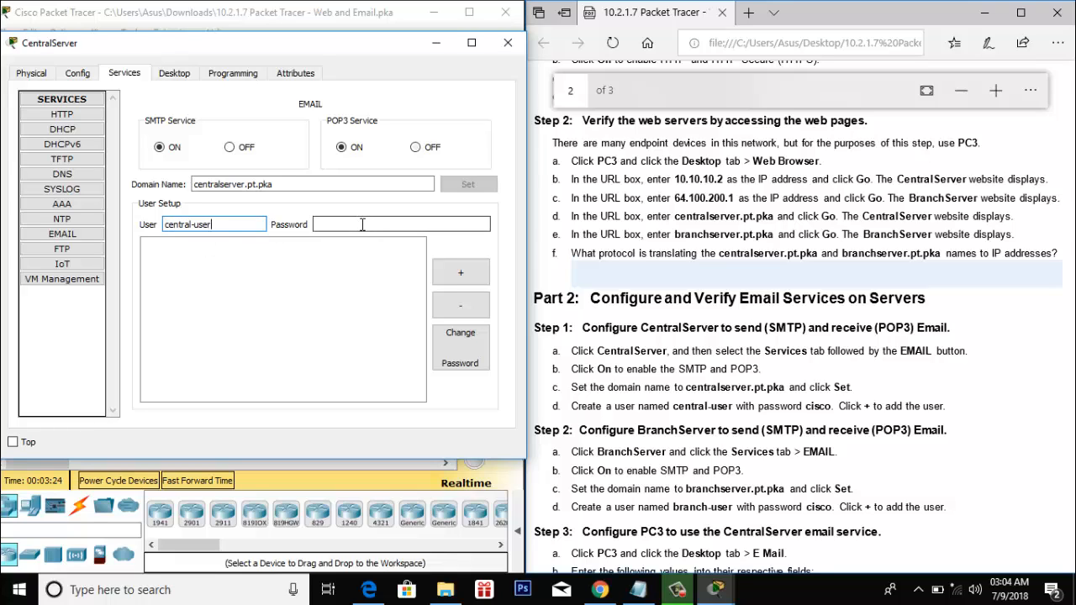
{"action": "type", "text": "cisco"}
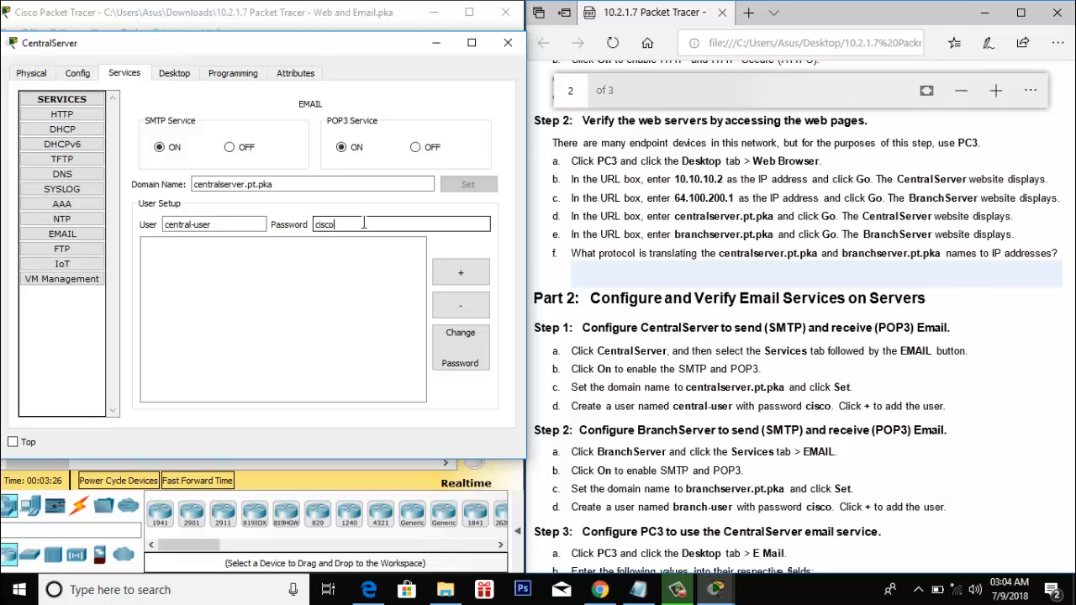
{"action": "left_click", "coordinate": [459, 271]}
{"action": "left_click", "coordinate": [194, 248]}
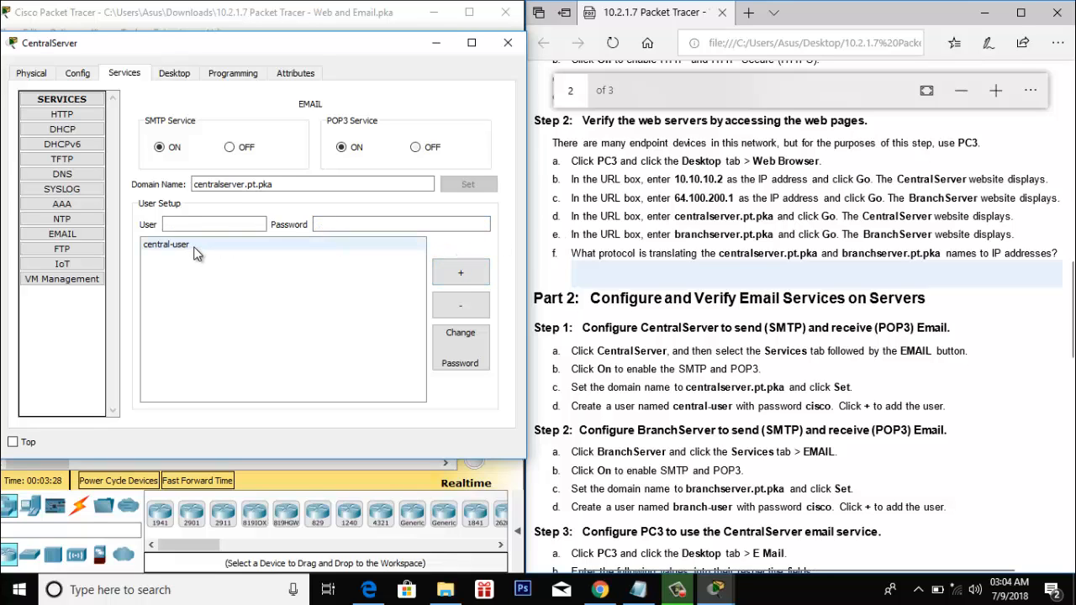
{"action": "left_click", "coordinate": [193, 249]}
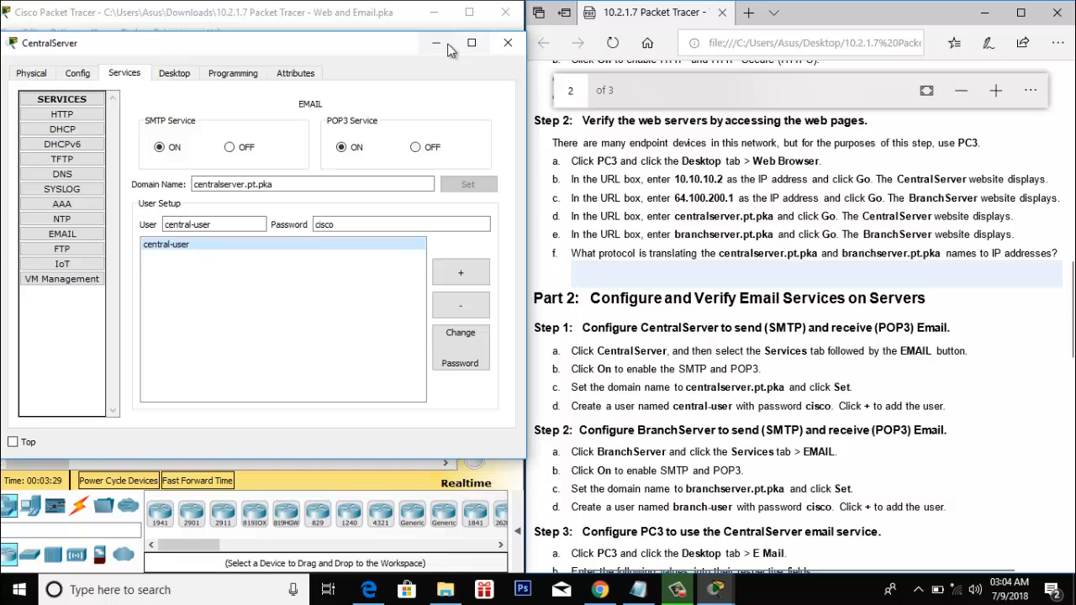
- Turn on SMTP and POP3 on BranchServer and set its mail domain to branchserver.pt.pka
{"action": "left_click", "coordinate": [505, 46]}
{"action": "scroll", "coordinate": [759, 323], "scroll_direction": "down", "scroll_amount": 5}
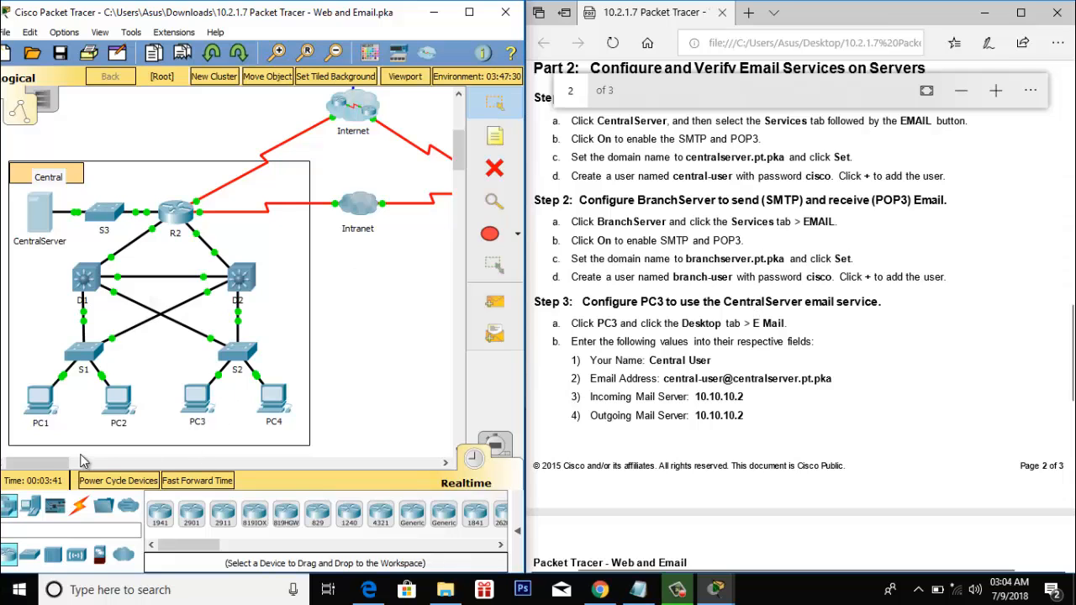
{"action": "left_click_drag", "start_coordinate": [38, 462], "coordinate": [93, 461]}
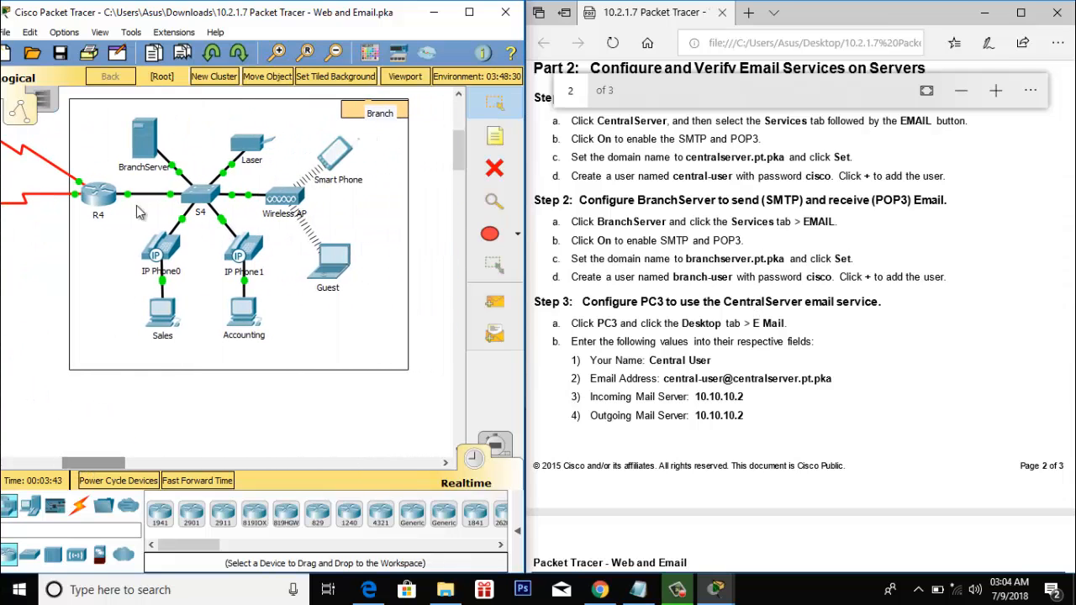
{"action": "left_click", "coordinate": [144, 139]}
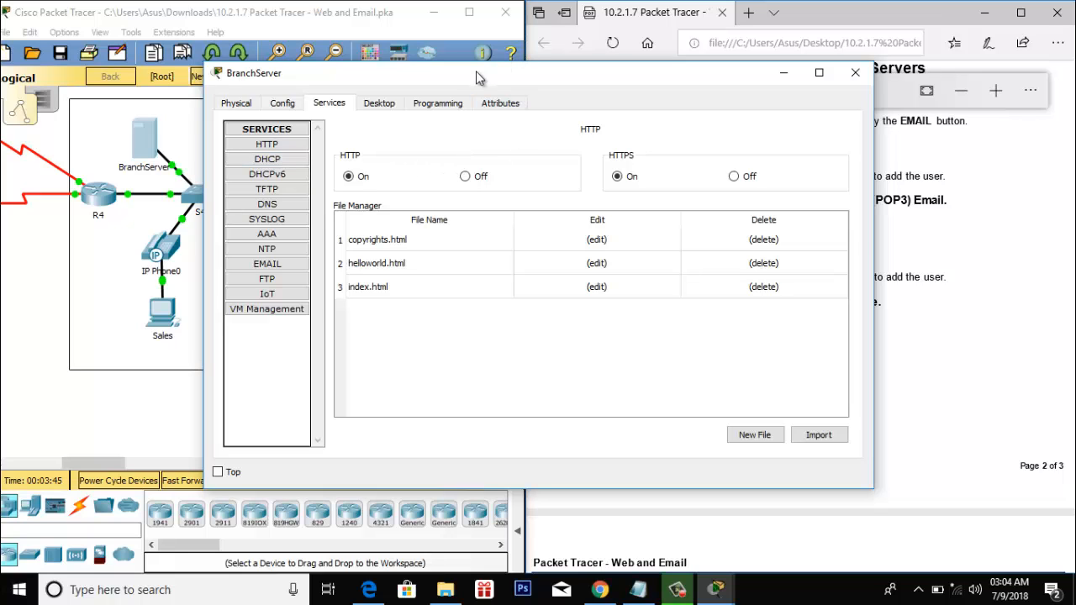
{"action": "left_click_drag", "start_coordinate": [467, 80], "coordinate": [261, 77]}
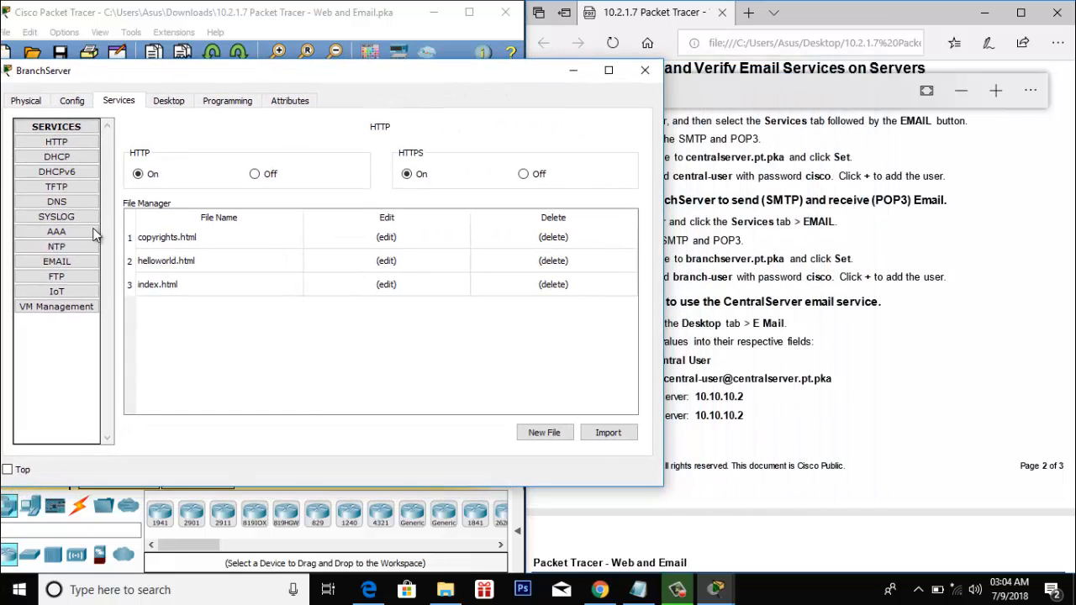
{"action": "left_click", "coordinate": [58, 261]}
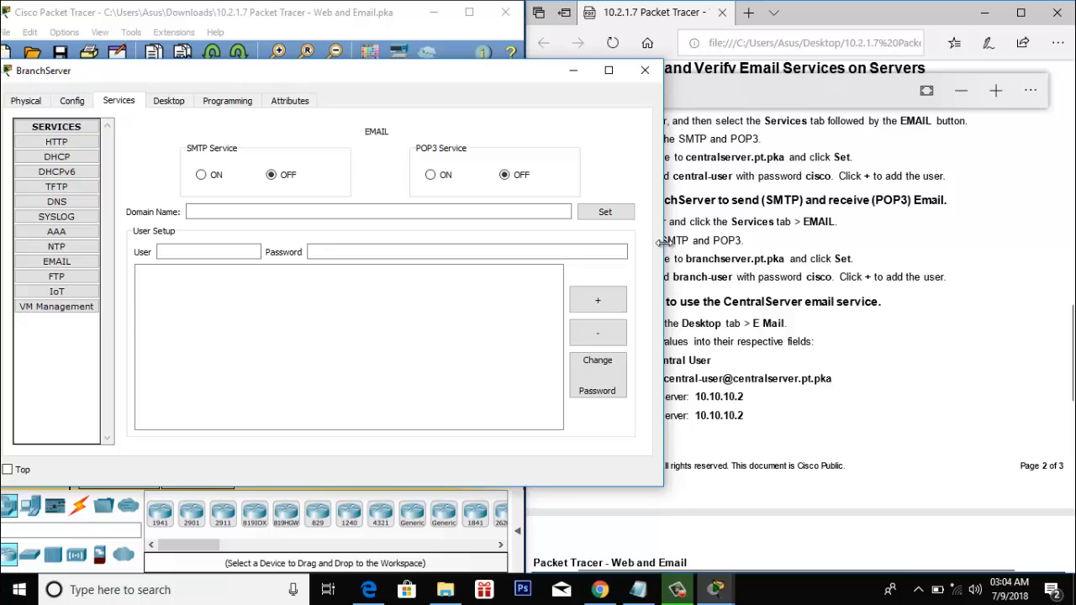
{"action": "left_click_drag", "start_coordinate": [663, 253], "coordinate": [527, 254]}
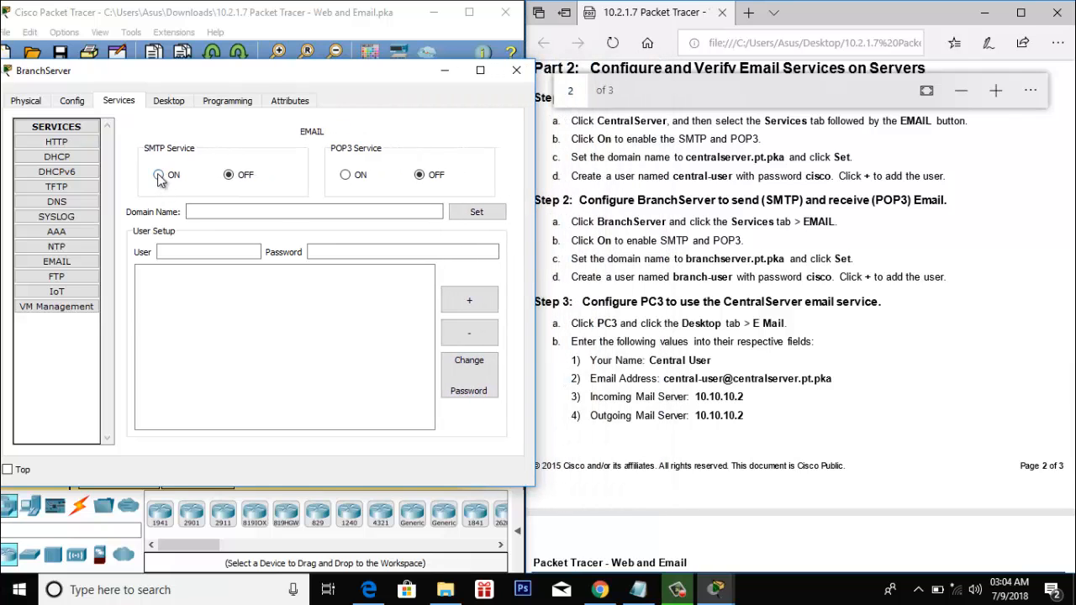
{"action": "left_click", "coordinate": [159, 175]}
{"action": "left_click", "coordinate": [345, 175]}
{"action": "left_click", "coordinate": [305, 212]}
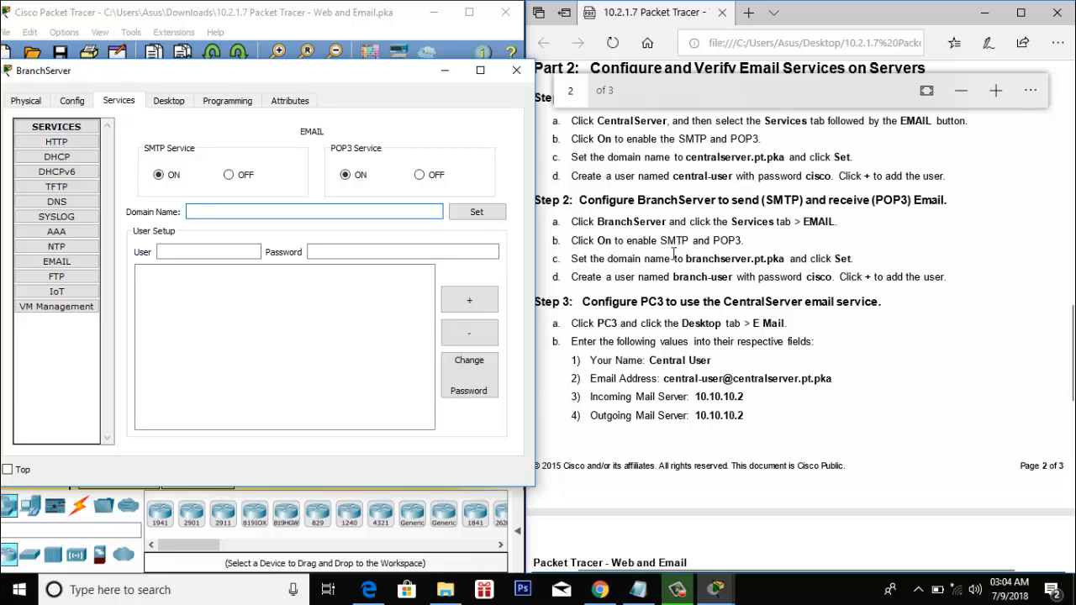
{"action": "type", "text": "braa"}
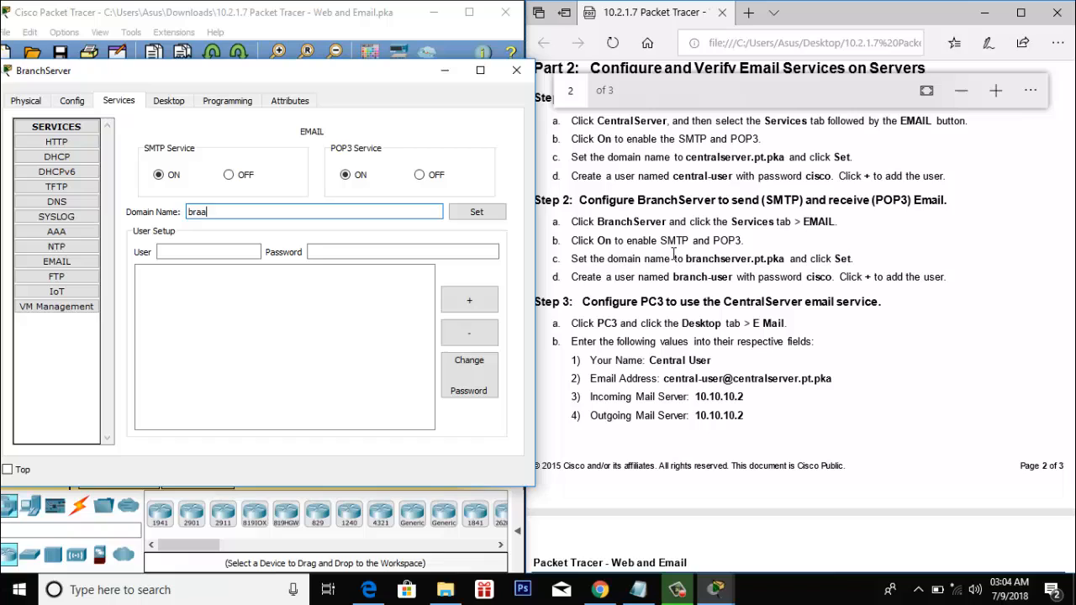
{"action": "key", "text": "BackSpace"}
{"action": "type", "text": "nch"}
{"action": "type", "text": "server"}
{"action": "type", "text": ".pt.pk"}
{"action": "type", "text": "s"}
{"action": "left_click", "coordinate": [455, 212]}
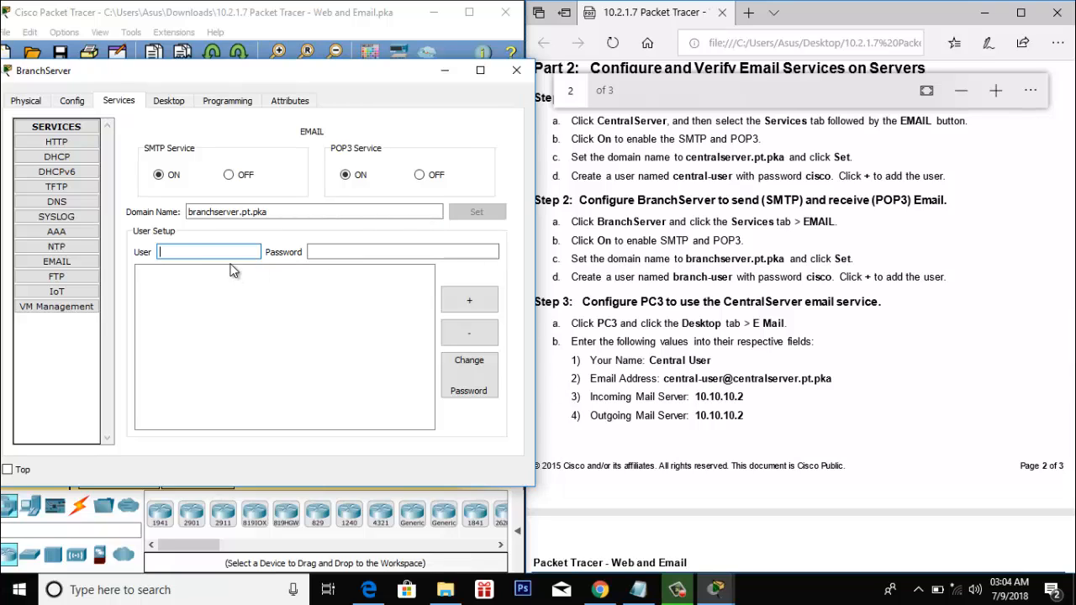
- Add the mail account branch-user with its password, then close BranchServer's window
{"action": "type", "text": "branch-user"}
{"action": "left_click", "coordinate": [323, 253]}
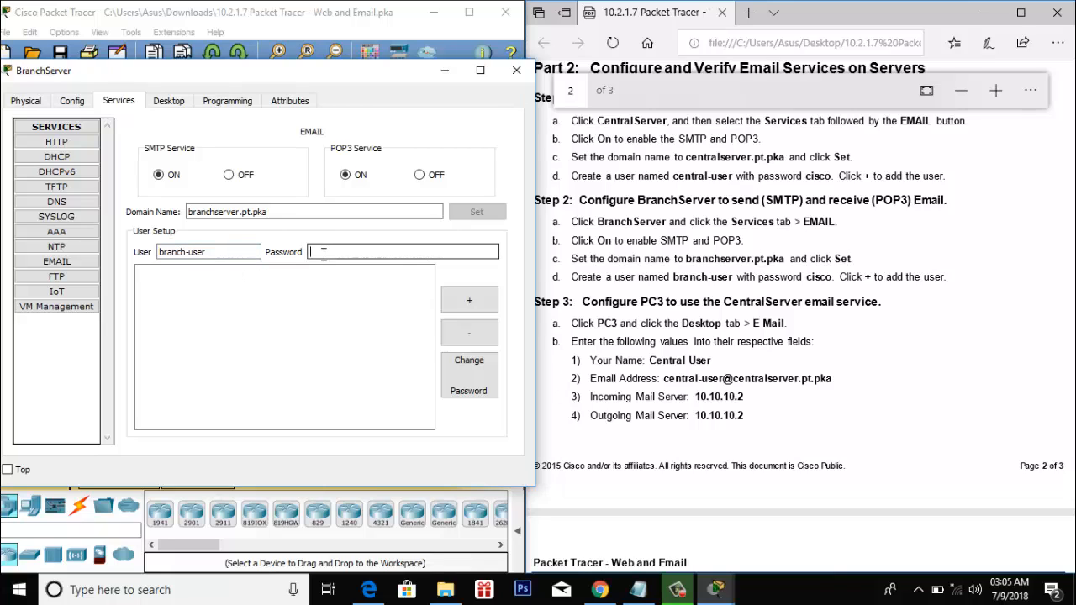
{"action": "type", "text": "cisco"}
{"action": "left_click", "coordinate": [474, 290]}
{"action": "left_click", "coordinate": [155, 276]}
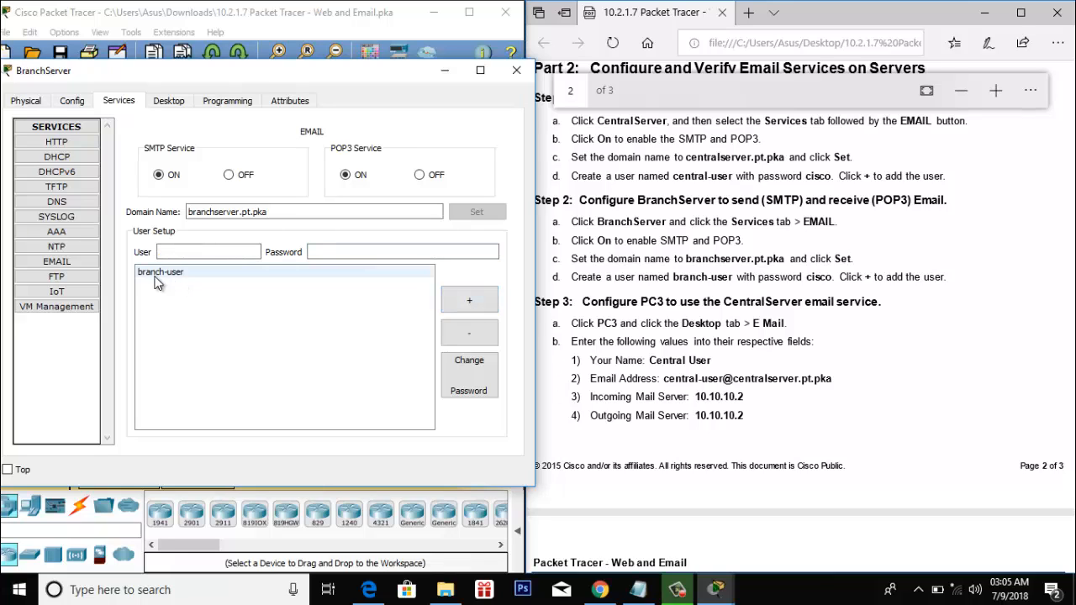
{"action": "left_click", "coordinate": [156, 280]}
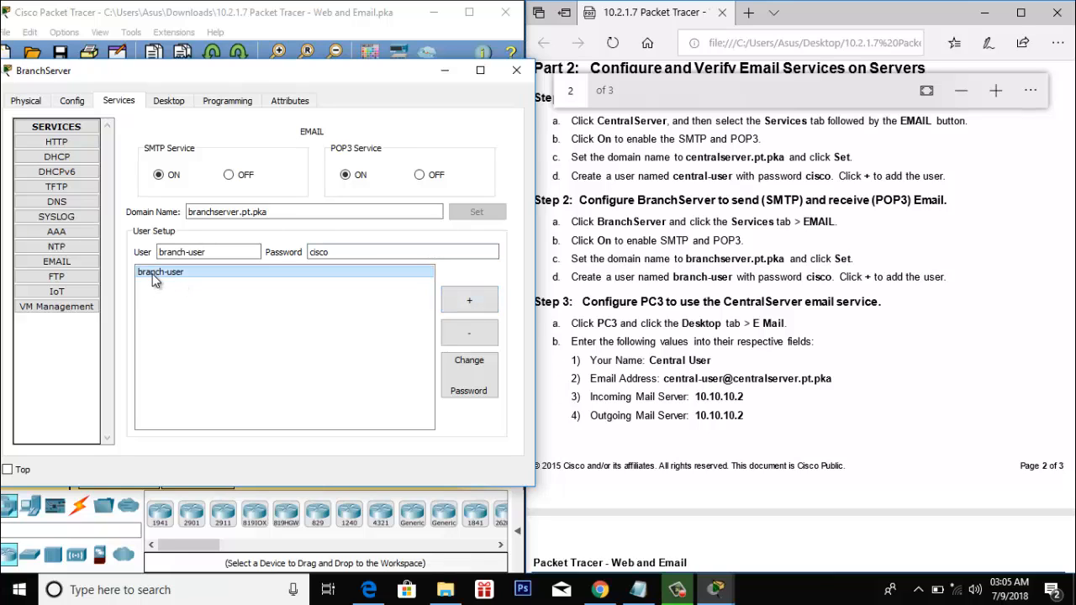
{"action": "left_click", "coordinate": [516, 70]}
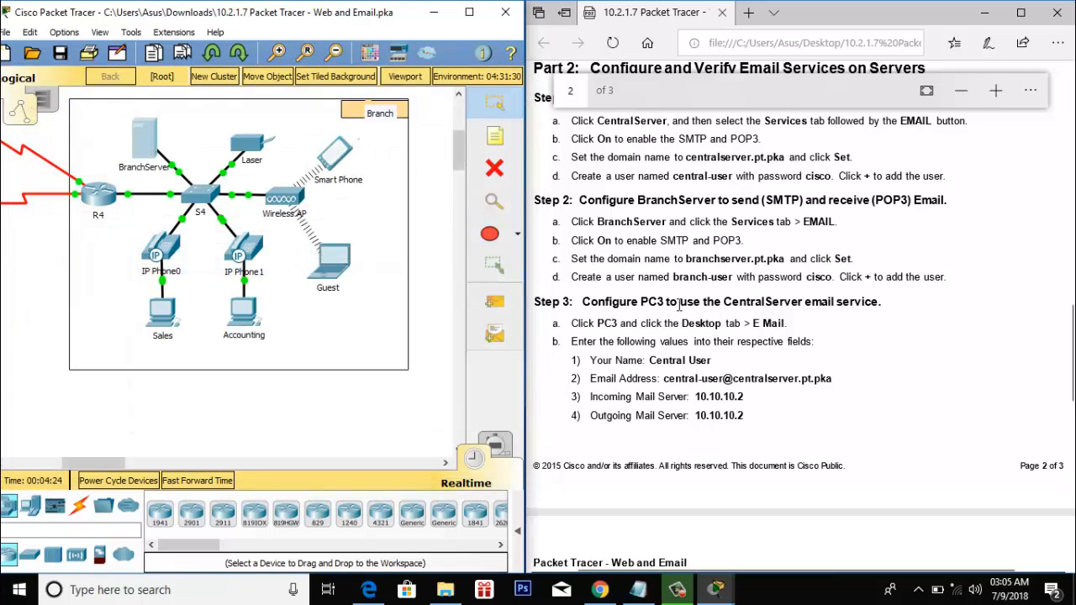
- Open PC3's Email setup and place the narrowed window beside the instructions
{"action": "scroll", "coordinate": [691, 308], "scroll_direction": "down", "scroll_amount": 2}
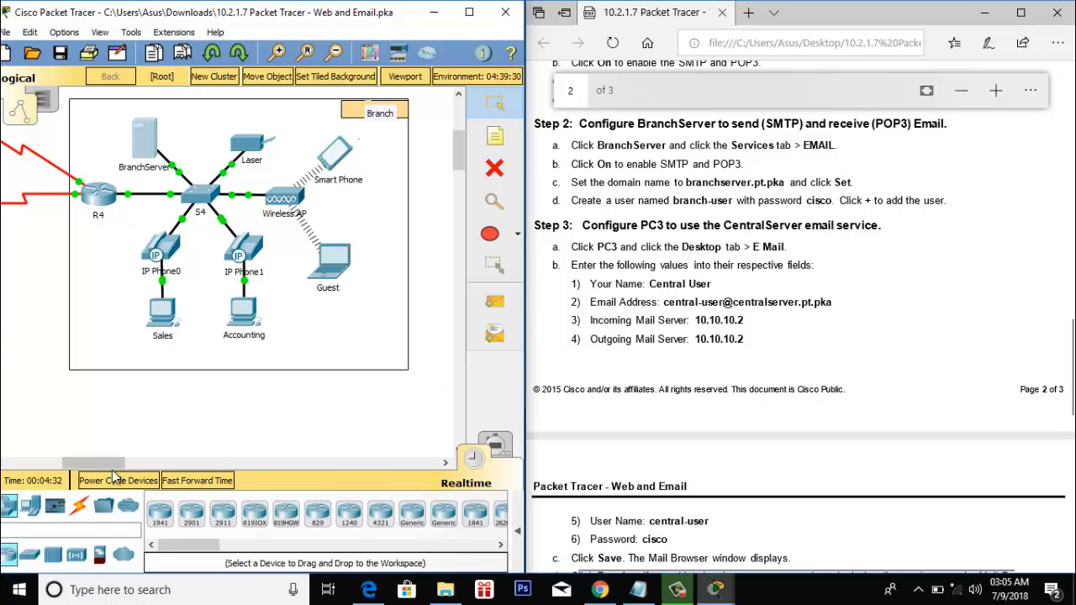
{"action": "left_click_drag", "start_coordinate": [89, 464], "coordinate": [16, 477]}
{"action": "left_click", "coordinate": [194, 402]}
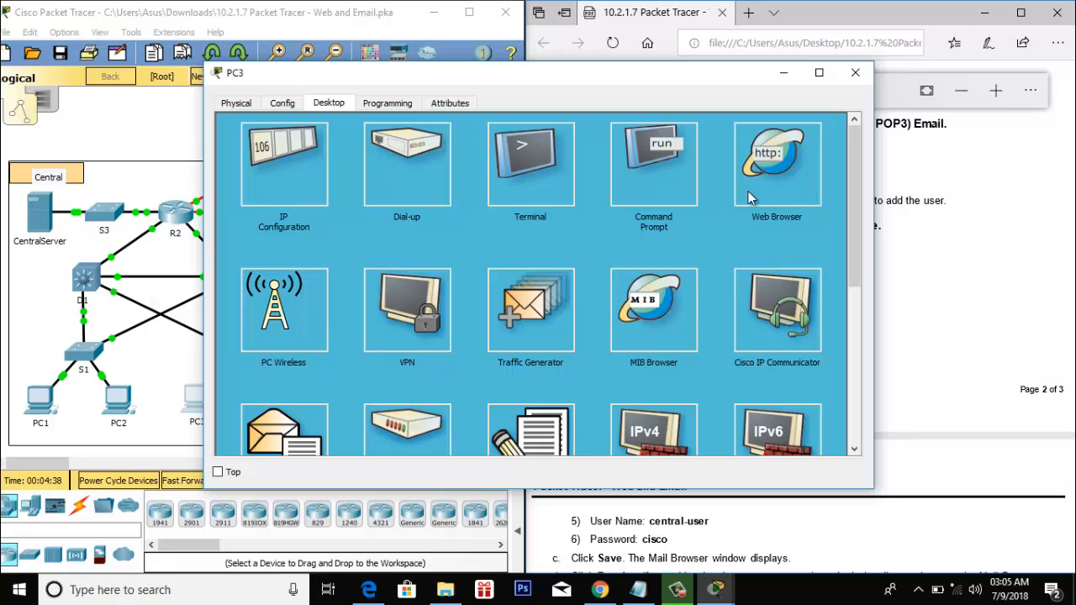
{"action": "scroll", "coordinate": [533, 281], "scroll_direction": "down", "scroll_amount": 2}
{"action": "left_click", "coordinate": [272, 343]}
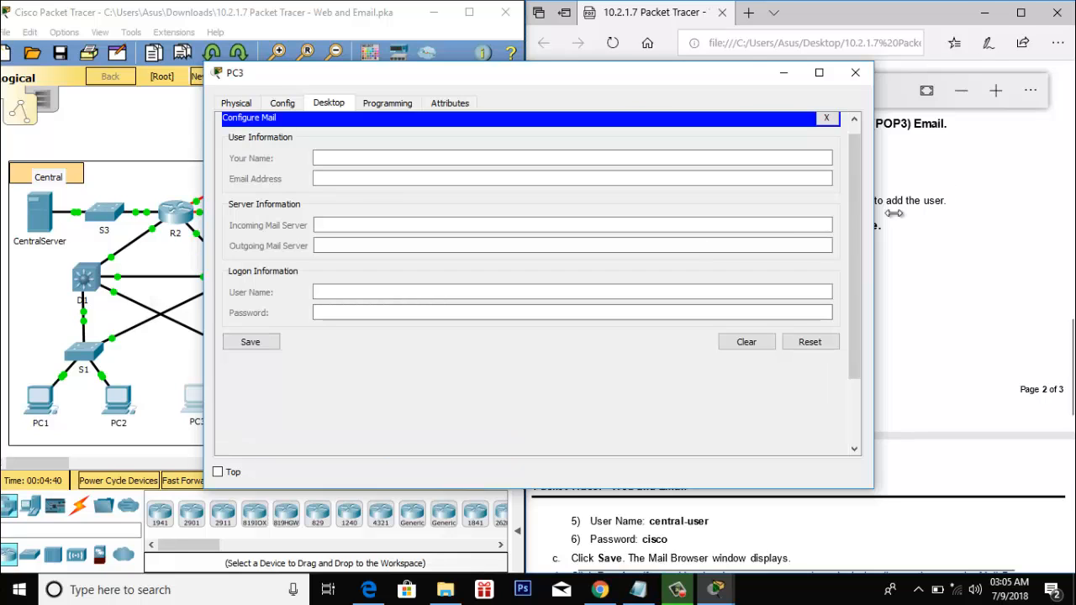
{"action": "left_click_drag", "start_coordinate": [873, 221], "coordinate": [689, 210]}
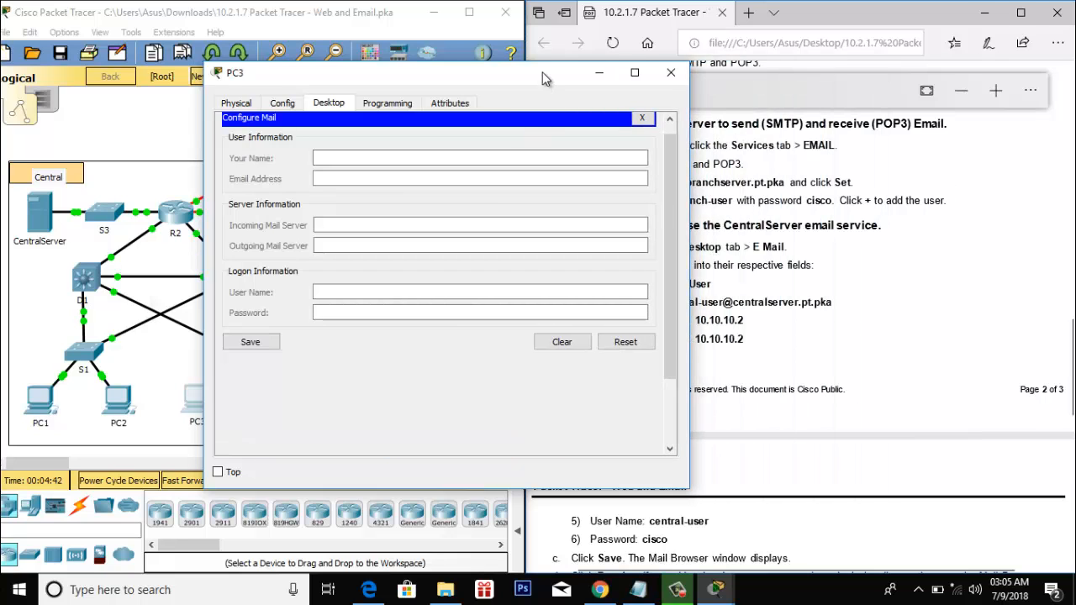
{"action": "left_click_drag", "start_coordinate": [542, 72], "coordinate": [377, 68]}
- Enter the name Central User and the central-user address on centralserver.pt.pka
{"action": "left_click", "coordinate": [183, 153]}
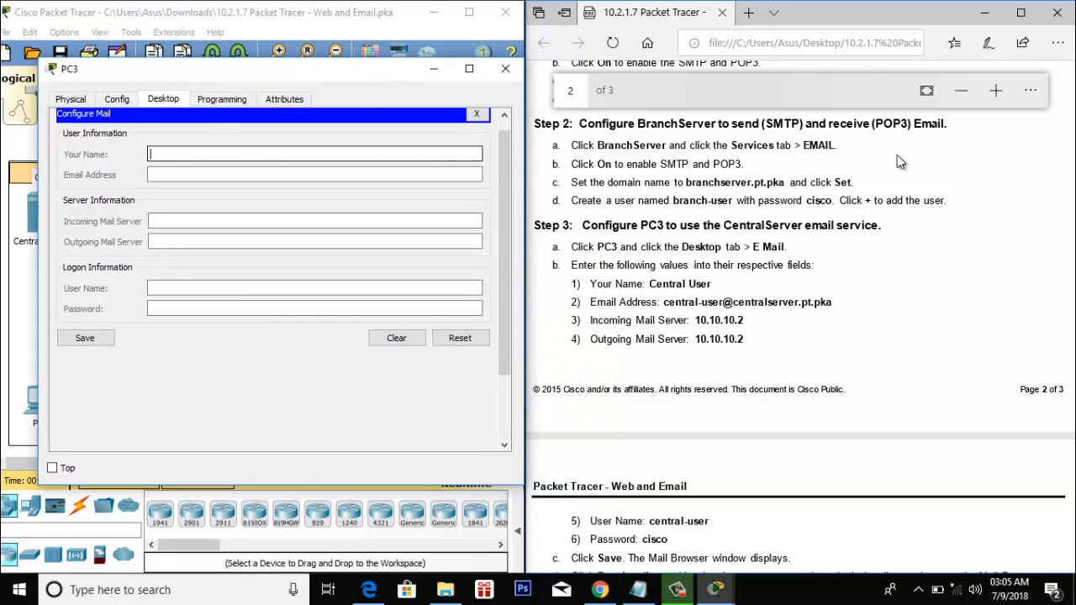
{"action": "scroll", "coordinate": [640, 292], "scroll_direction": "down", "scroll_amount": 2}
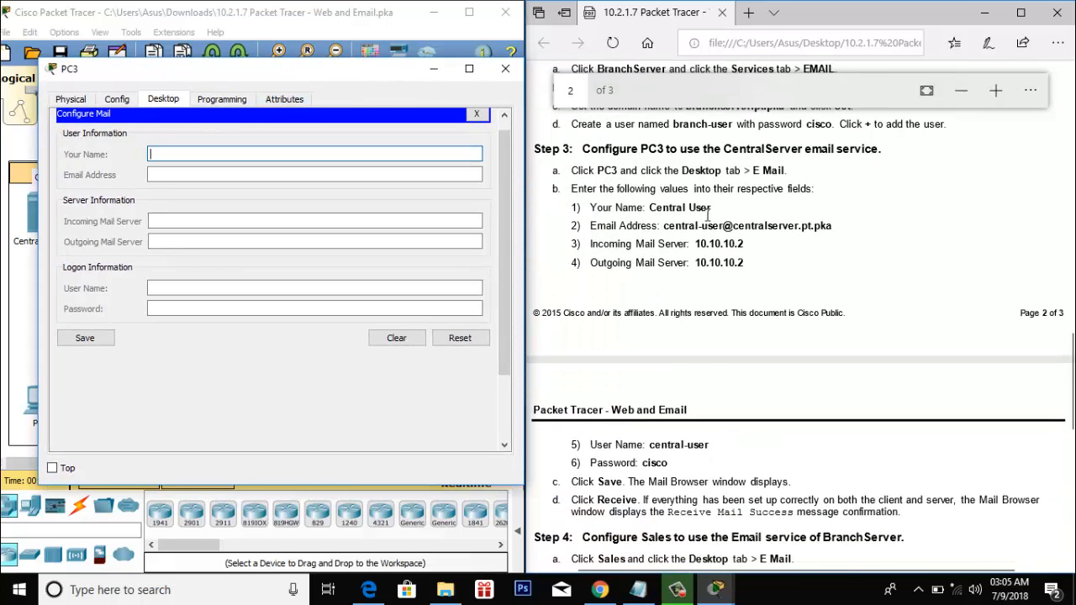
{"action": "type", "text": "Central User"}
{"action": "left_click", "coordinate": [303, 175]}
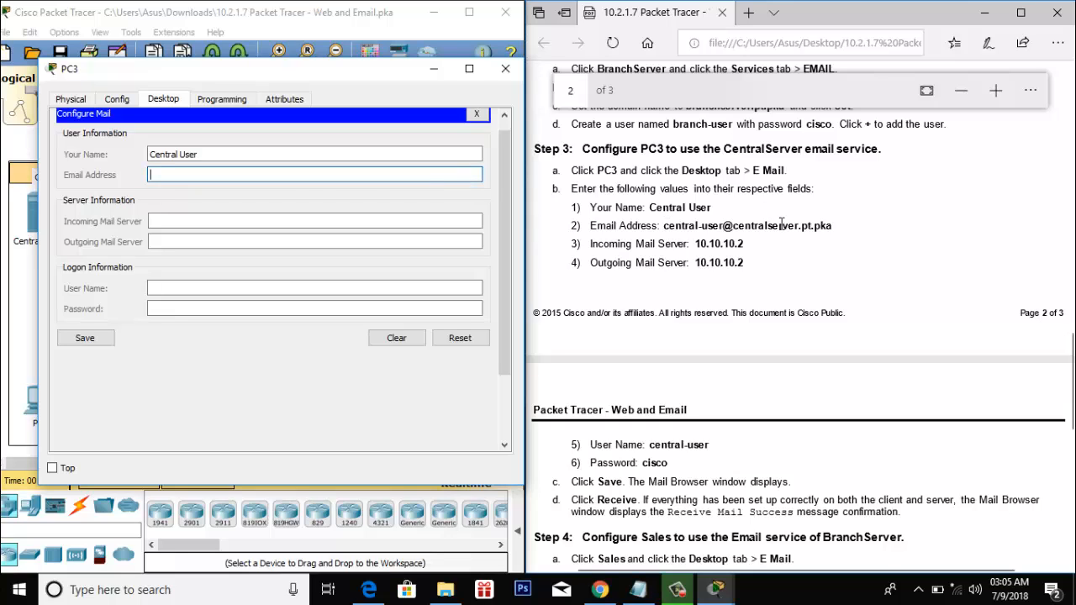
{"action": "type", "text": "central"}
{"action": "type", "text": "-"}
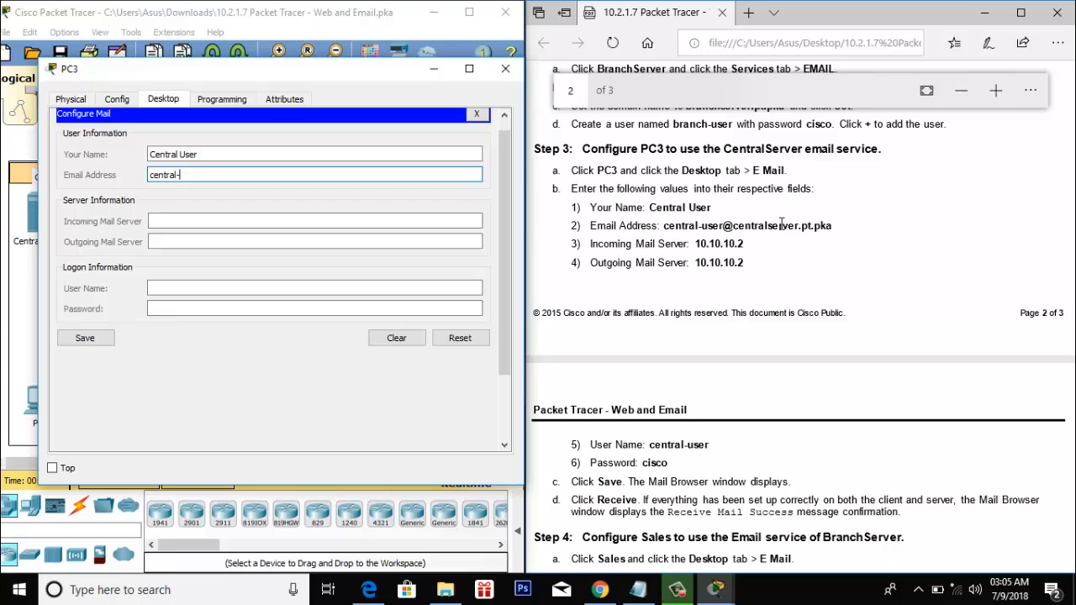
{"action": "type", "text": "user@centralserver.pt.pka"}
- Set both incoming and outgoing mail servers to 10.10.10.2
{"action": "left_click", "coordinate": [227, 222]}
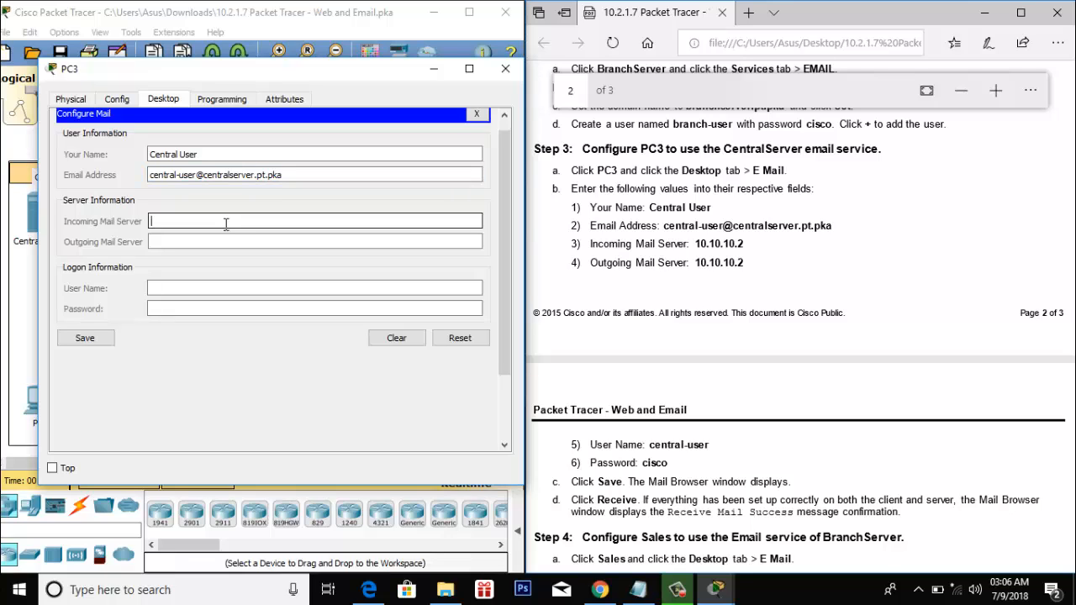
{"action": "type", "text": "10.10.10.2"}
{"action": "left_click", "coordinate": [209, 241]}
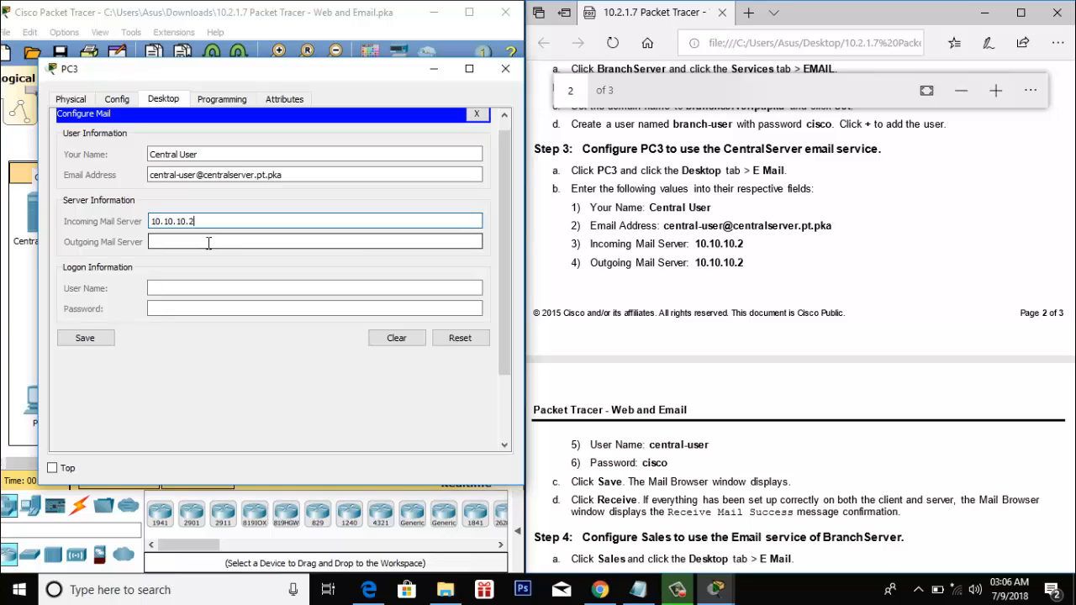
{"action": "left_click", "coordinate": [209, 243]}
{"action": "type", "text": "10.10.102"}
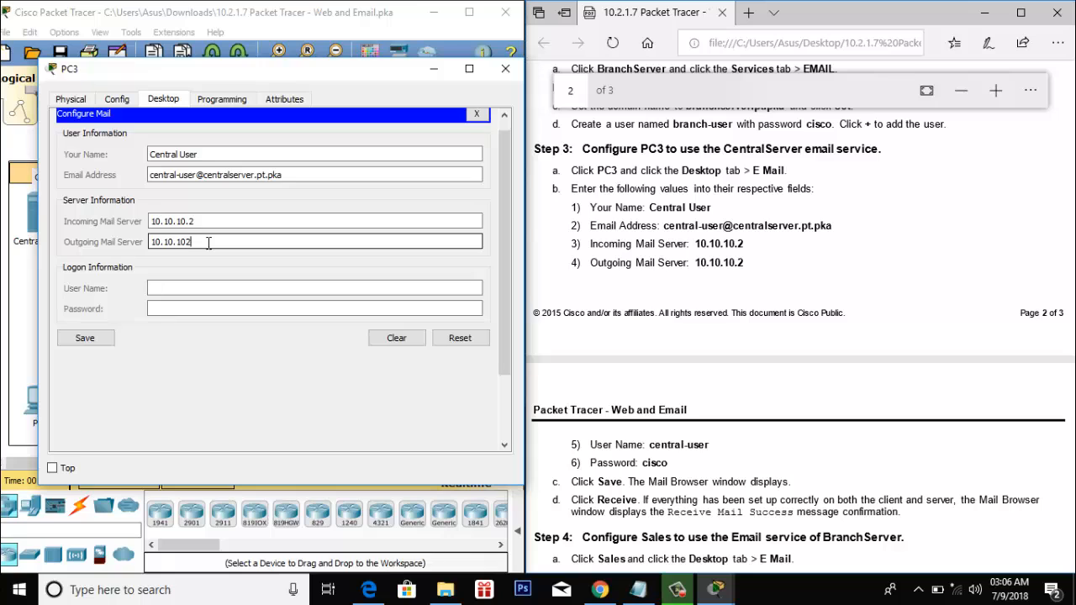
{"action": "key", "text": "BackSpace"}
{"action": "type", "text": ".2"}
- Enter logon user name central-user and the account password
{"action": "left_click", "coordinate": [205, 286]}
{"action": "left_click", "coordinate": [185, 288]}
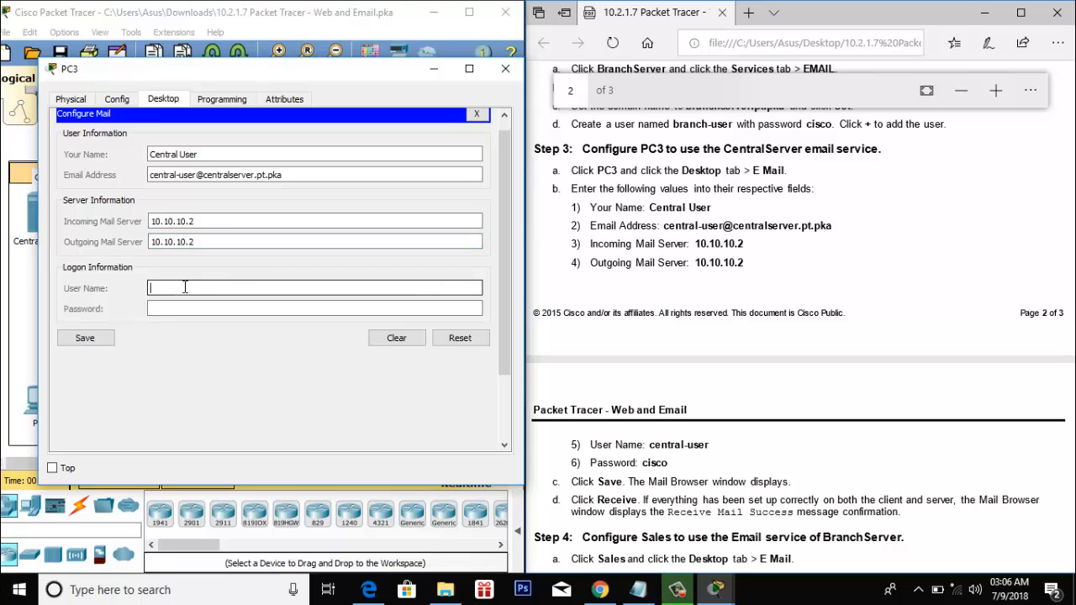
{"action": "scroll", "coordinate": [660, 231], "scroll_direction": "down", "scroll_amount": 5}
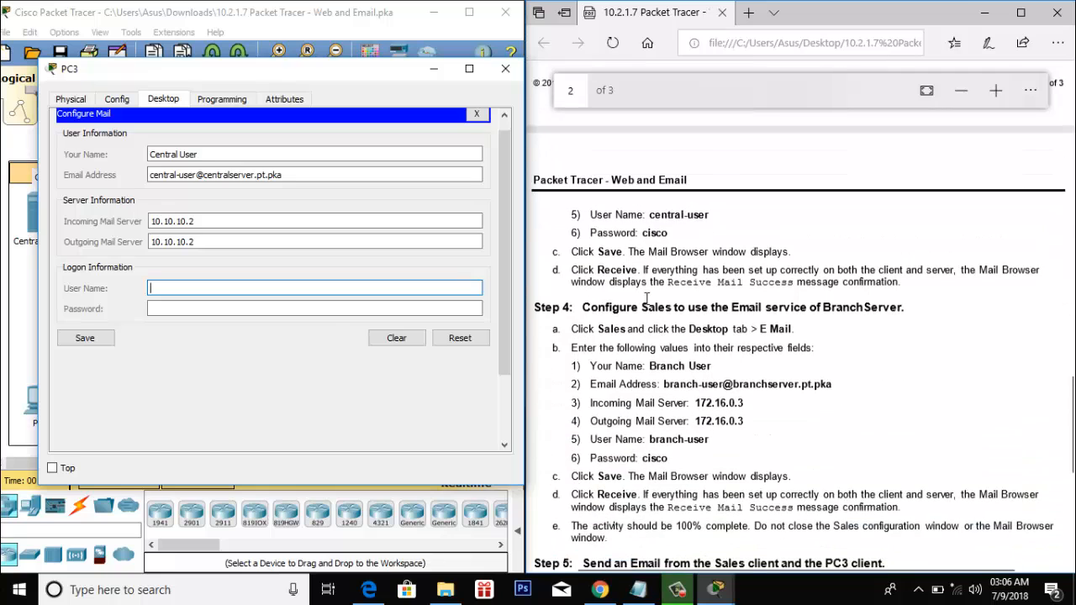
{"action": "type", "text": "c"}
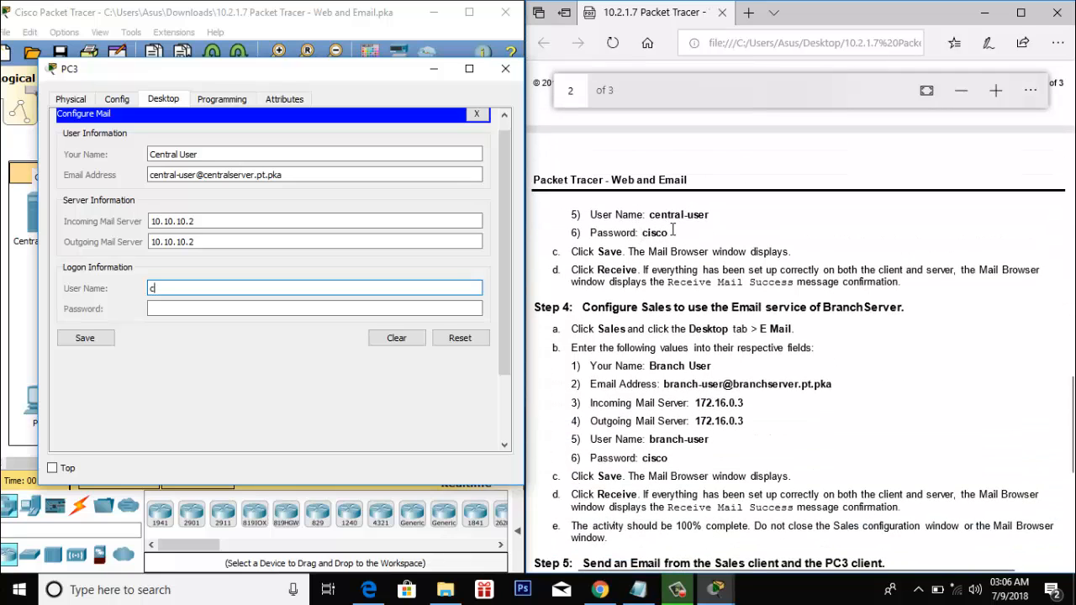
{"action": "type", "text": "entral"}
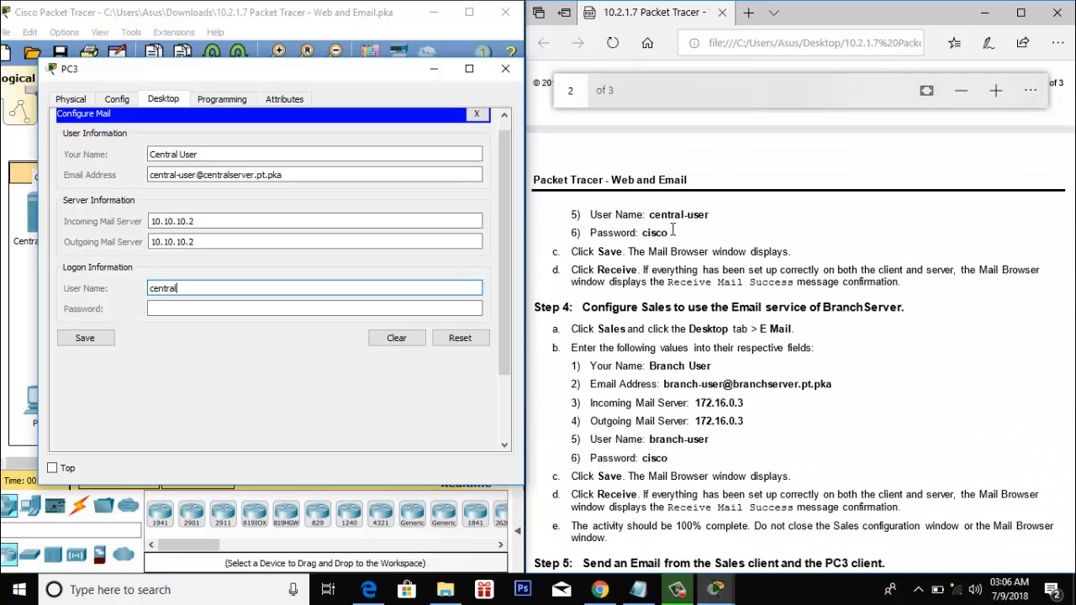
{"action": "type", "text": "-user"}
{"action": "left_click", "coordinate": [268, 307]}
{"action": "type", "text": "cisc"}
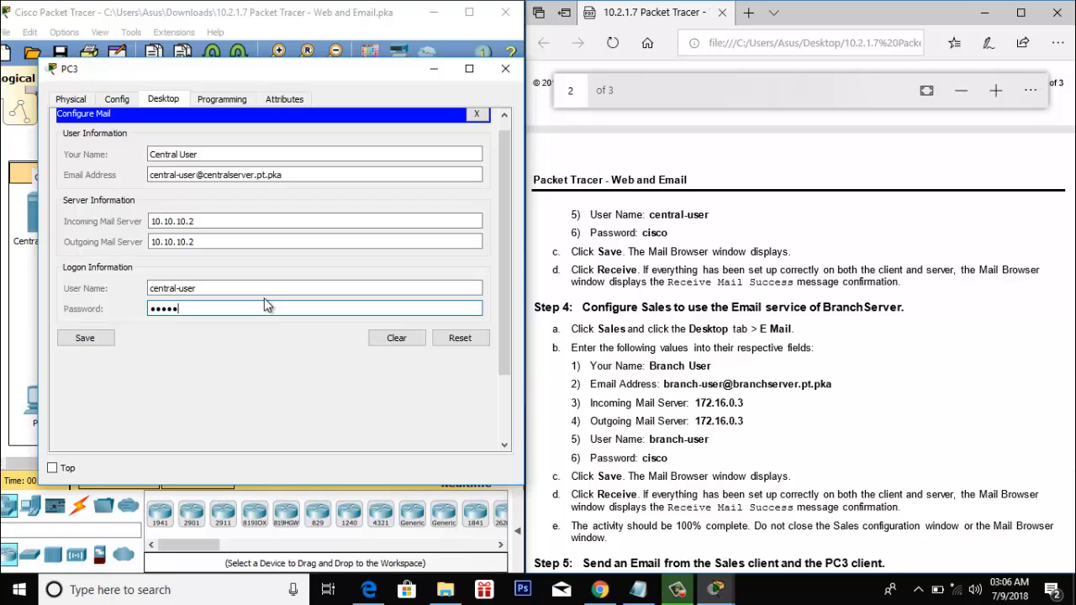
{"action": "type", "text": "o"}
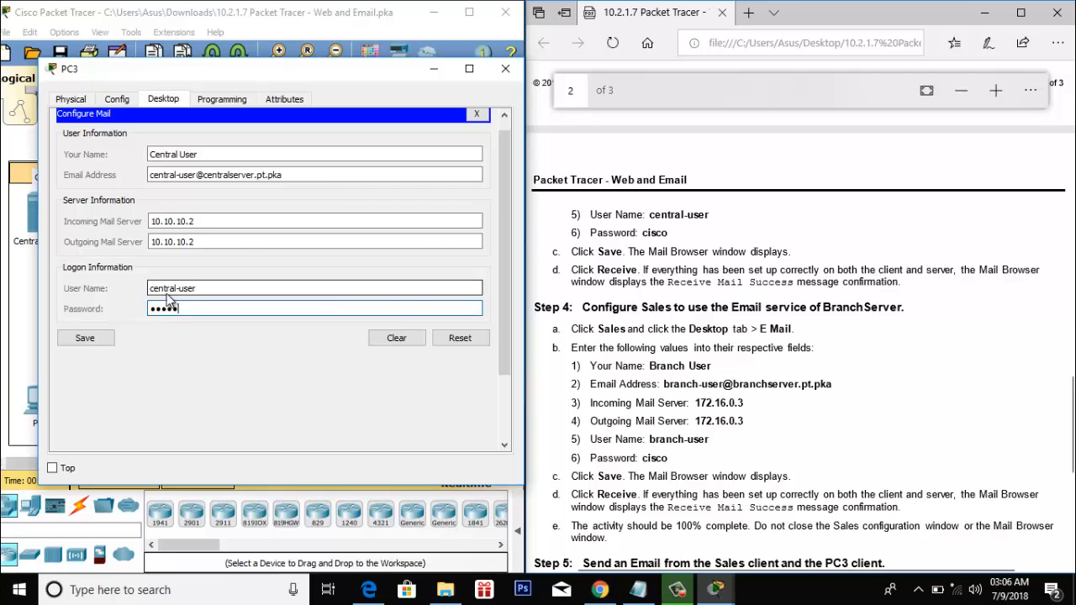
- Save PC3's mail settings, receive mail from 10.10.10.2, and close PC3's window
{"action": "left_click", "coordinate": [85, 338]}
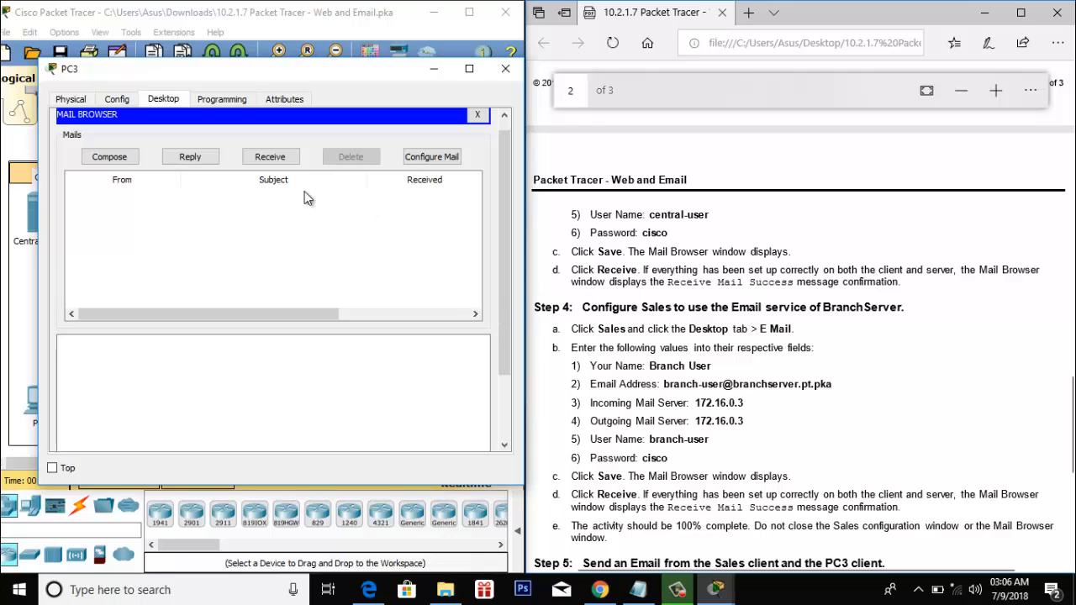
{"action": "left_click", "coordinate": [271, 159]}
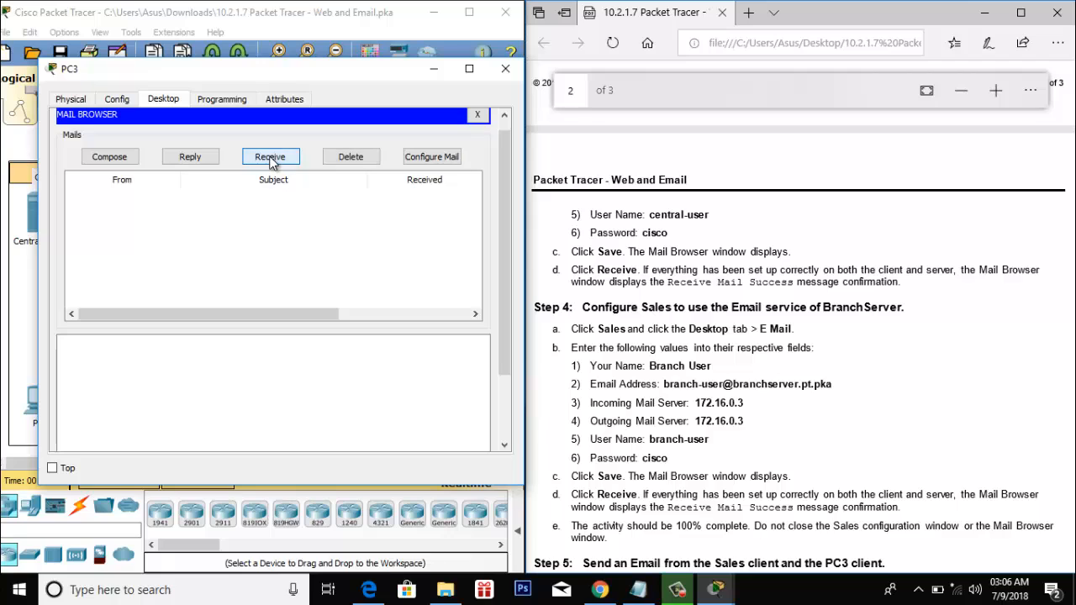
{"action": "left_click_drag", "start_coordinate": [500, 207], "coordinate": [502, 344]}
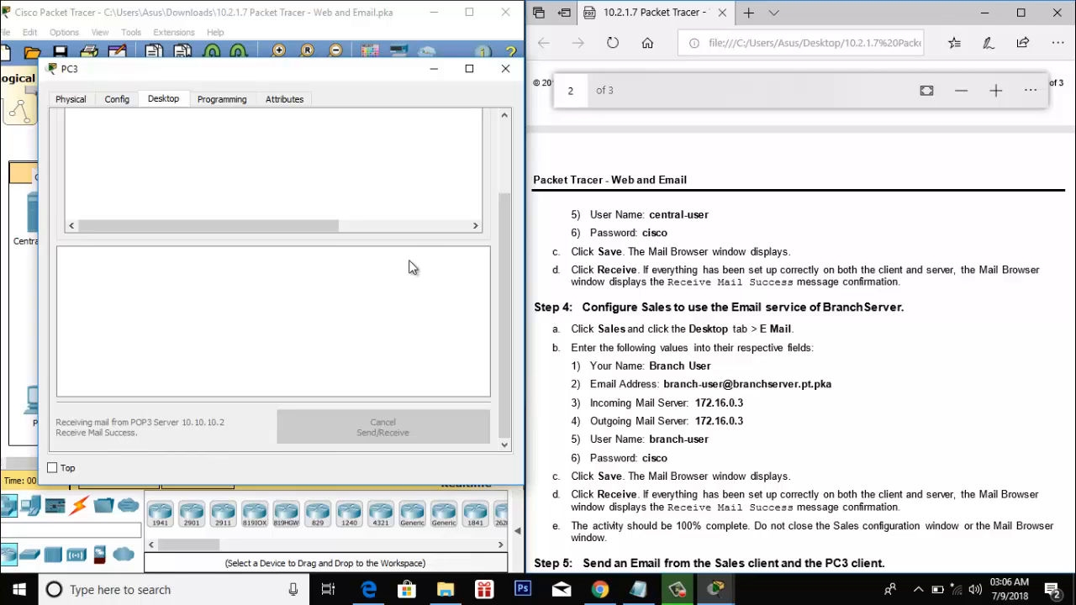
{"action": "left_click", "coordinate": [505, 69]}
{"action": "scroll", "coordinate": [603, 227], "scroll_direction": "down", "scroll_amount": 2}
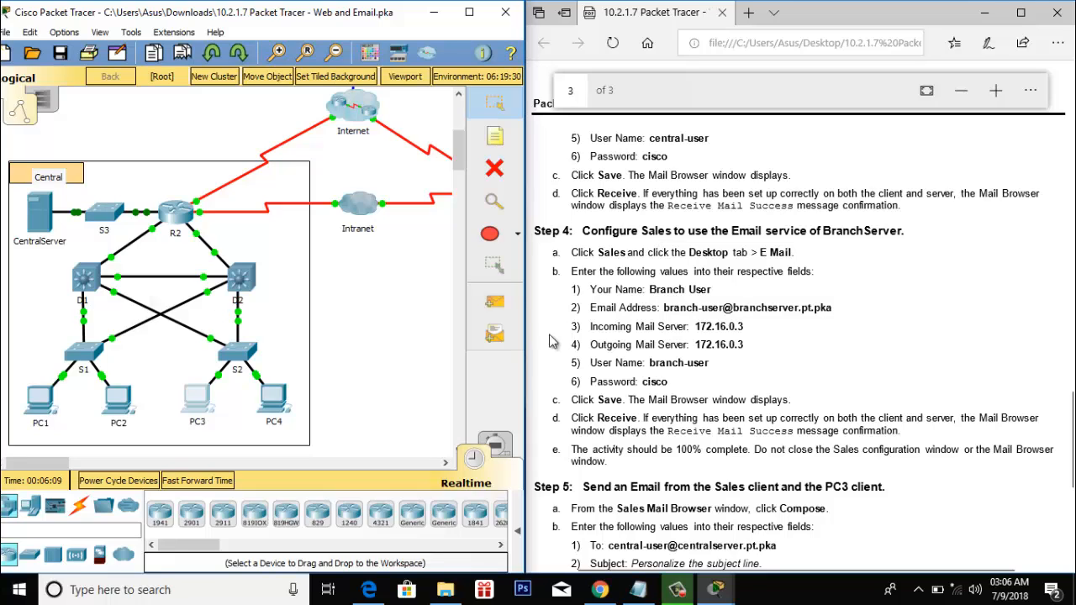
- Open the Sales PC's window and its Desktop e-mail configuration
{"action": "left_click_drag", "start_coordinate": [65, 459], "coordinate": [111, 460]}
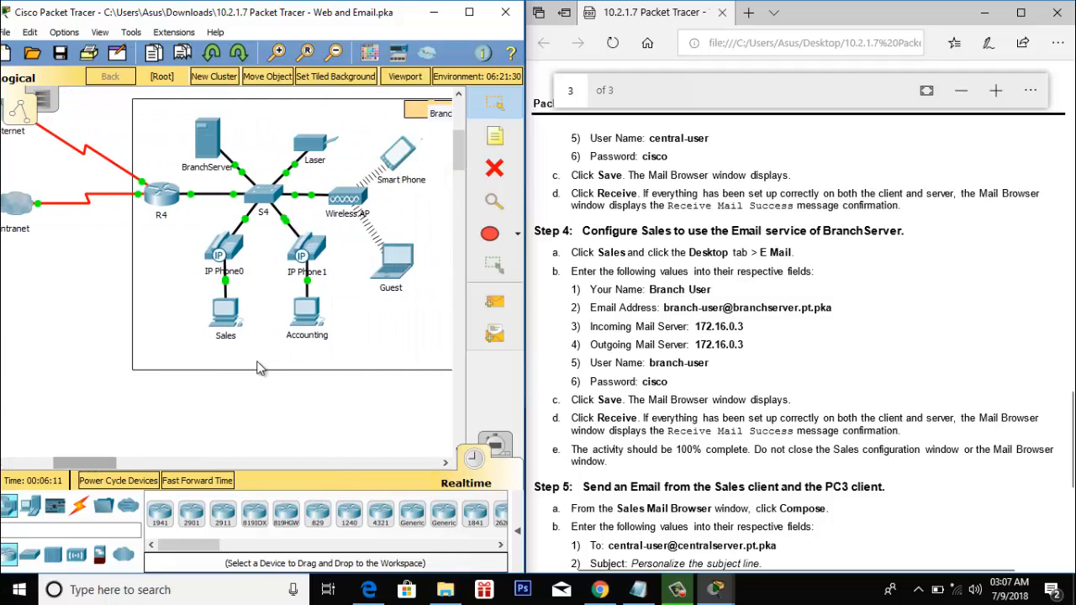
{"action": "left_click", "coordinate": [227, 312]}
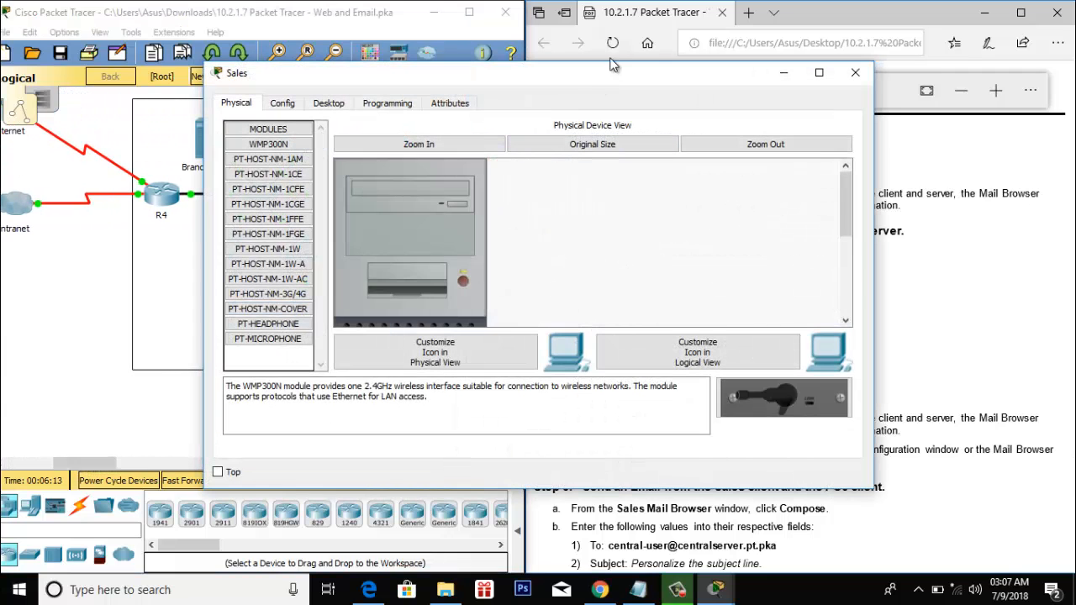
{"action": "left_click_drag", "start_coordinate": [874, 231], "coordinate": [702, 232]}
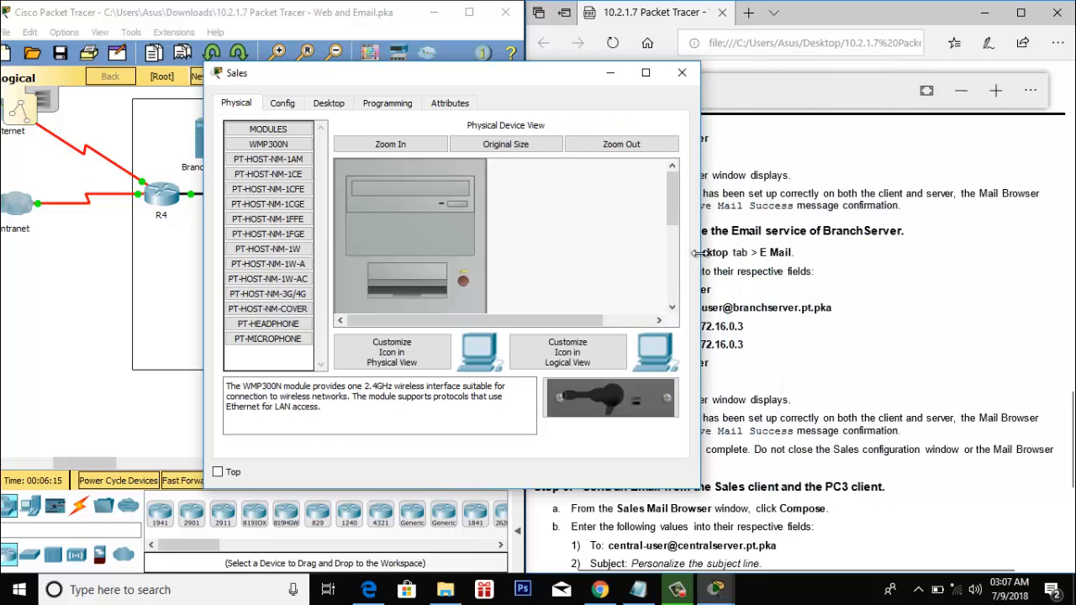
{"action": "left_click_drag", "start_coordinate": [409, 68], "coordinate": [204, 43]}
{"action": "left_click", "coordinate": [133, 78]}
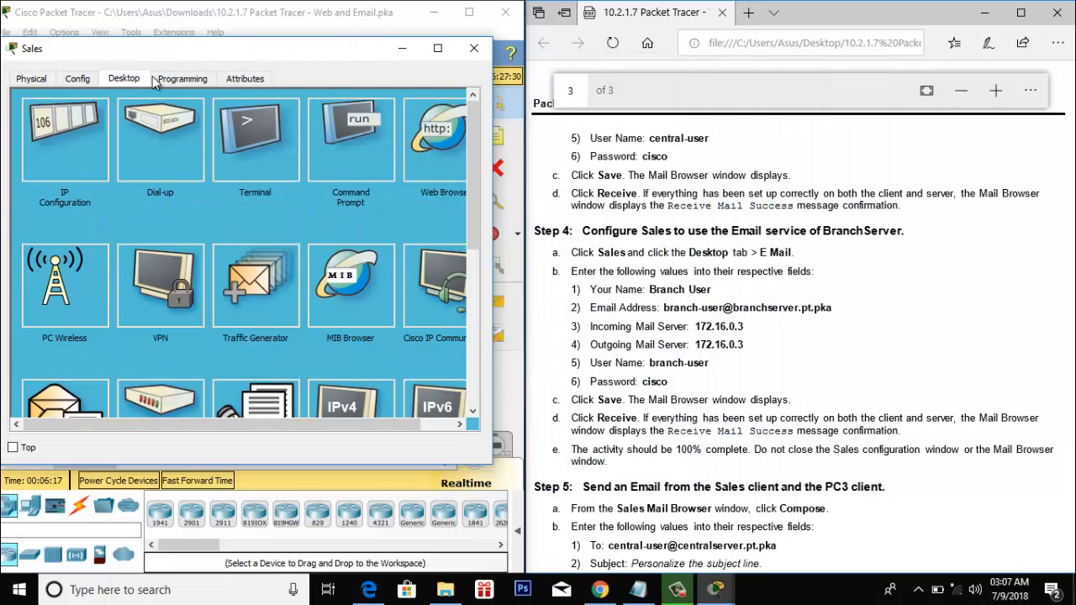
{"action": "scroll", "coordinate": [231, 352], "scroll_direction": "down", "scroll_amount": 1}
{"action": "left_click", "coordinate": [61, 365]}
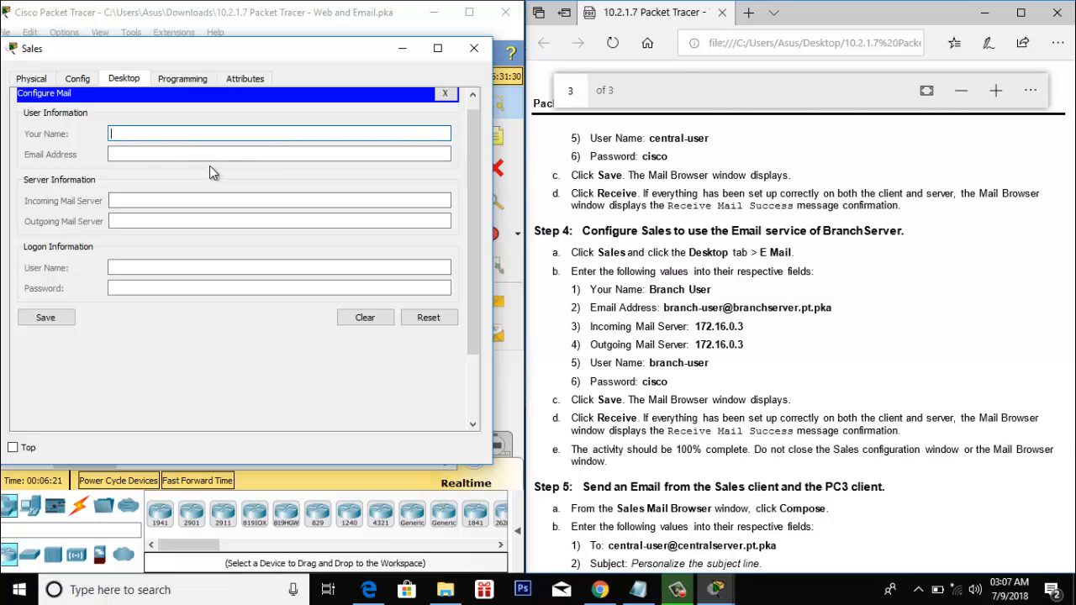
- Enter the user's display name and e-mail address, with incoming and outgoing servers 172.16.0.3
{"action": "type", "text": "Branch User"}
{"action": "left_click", "coordinate": [206, 153]}
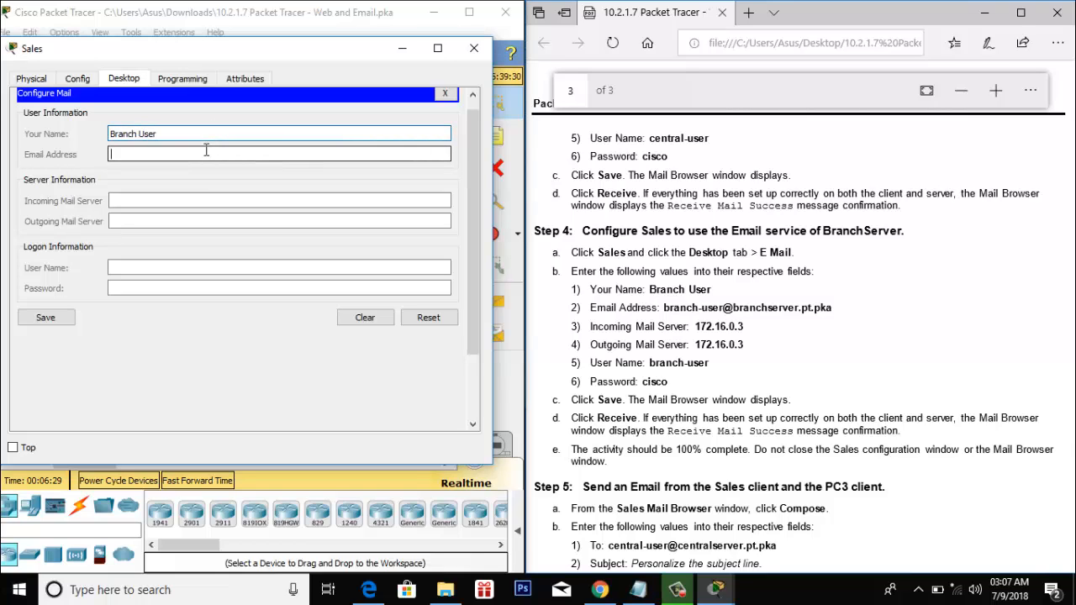
{"action": "type", "text": "brac"}
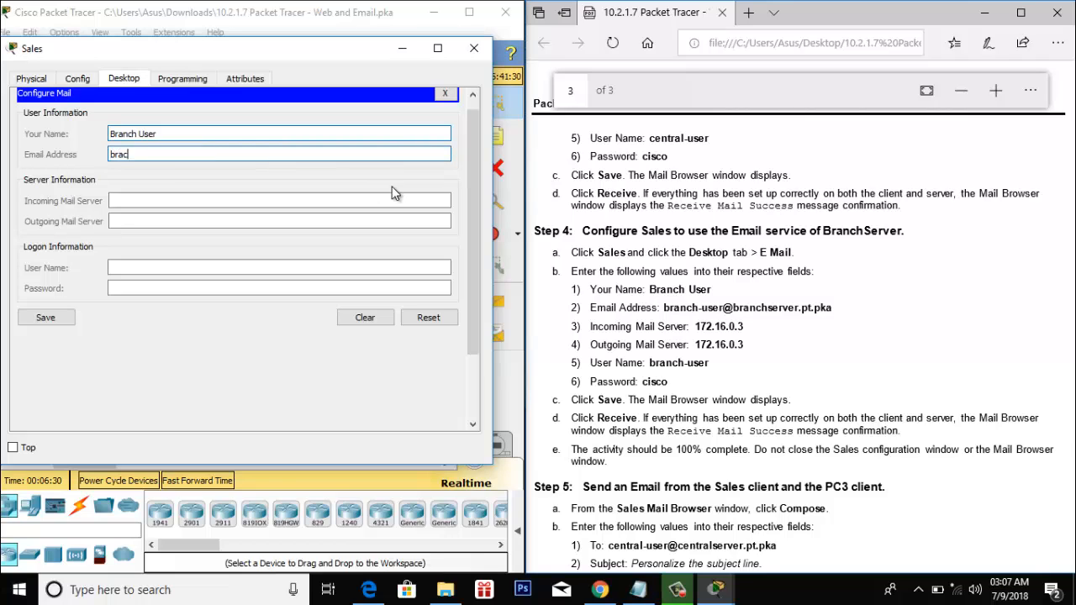
{"action": "type", "text": "h"}
{"action": "key", "text": "BackSpace"}
{"action": "key", "text": "BackSpace"}
{"action": "type", "text": "nch-user@branchserver"}
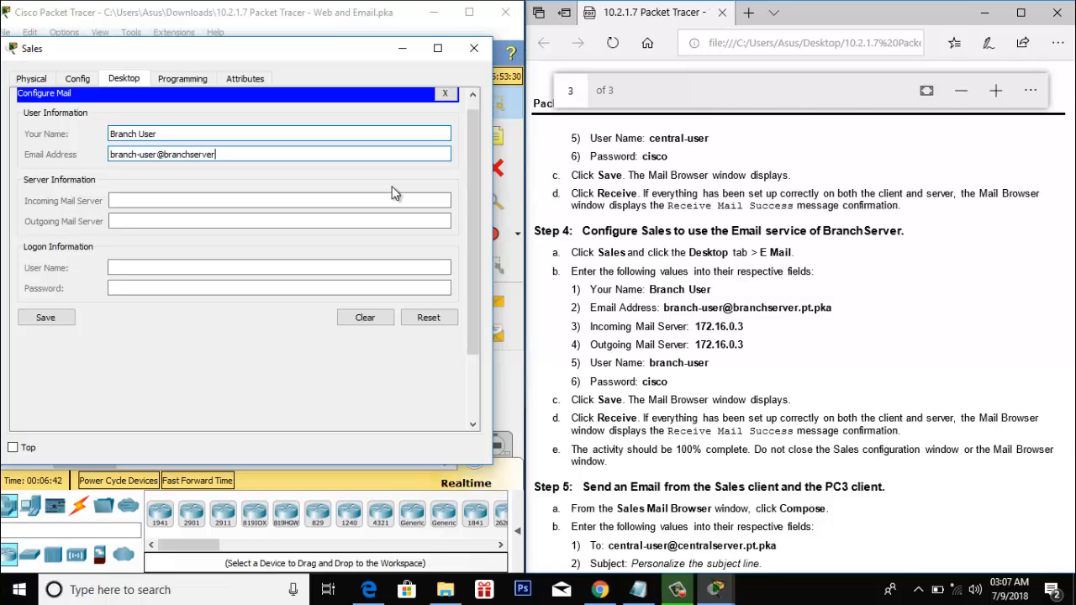
{"action": "type", "text": ".pt.pka"}
{"action": "left_click", "coordinate": [375, 201]}
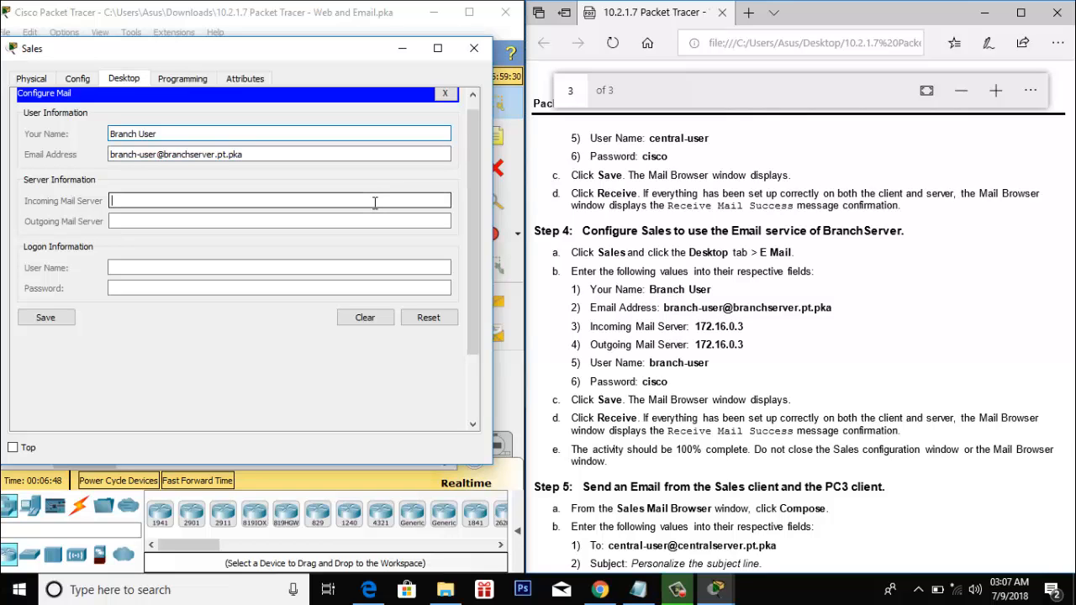
{"action": "type", "text": "172.16.0.3"}
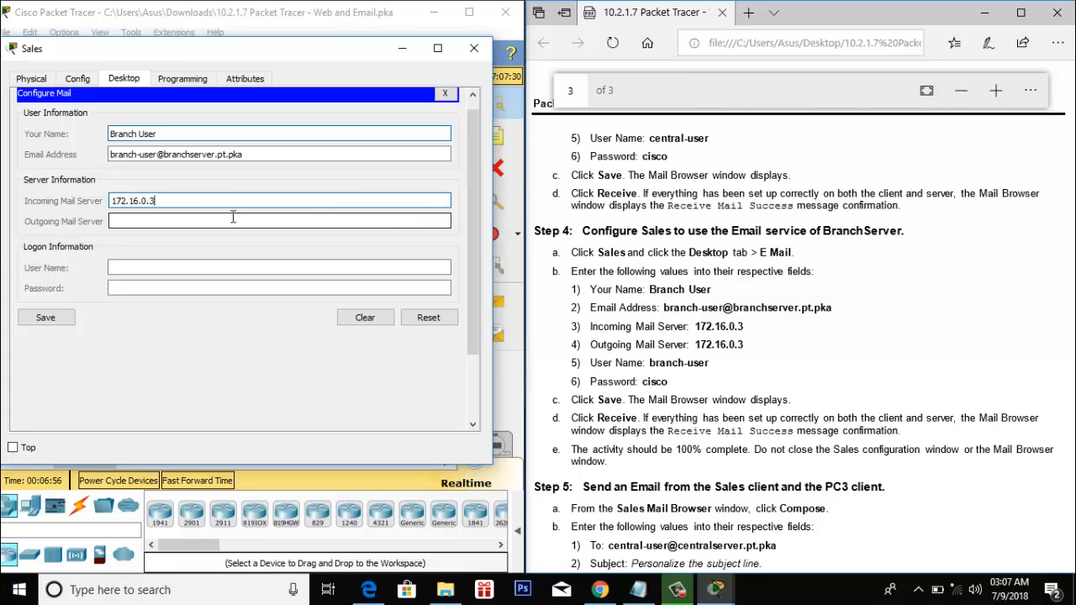
{"action": "left_click_drag", "start_coordinate": [159, 201], "coordinate": [111, 199]}
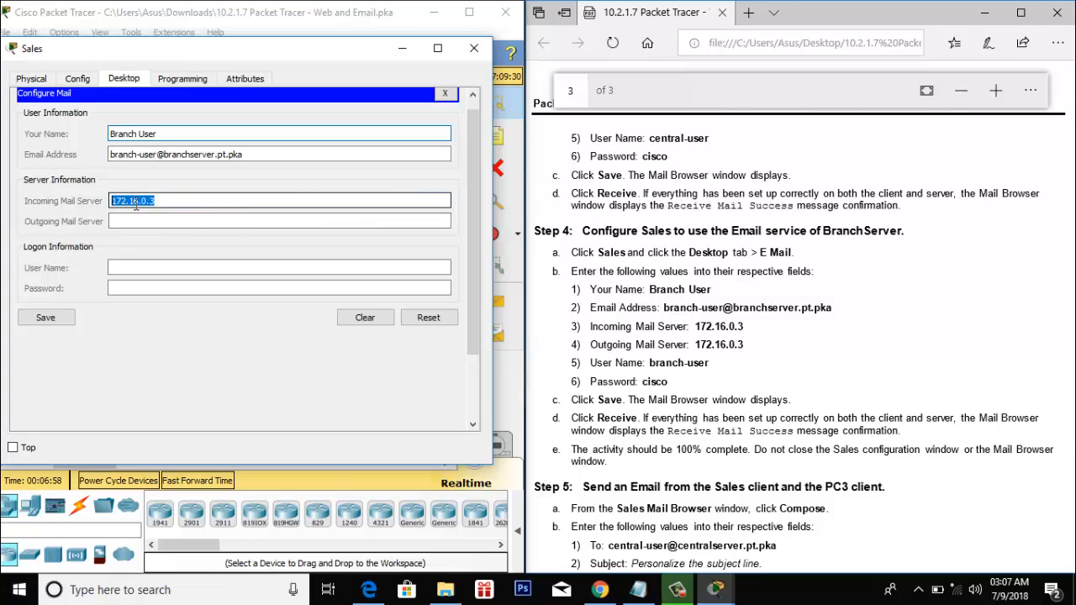
{"action": "key", "text": "ctrl+c"}
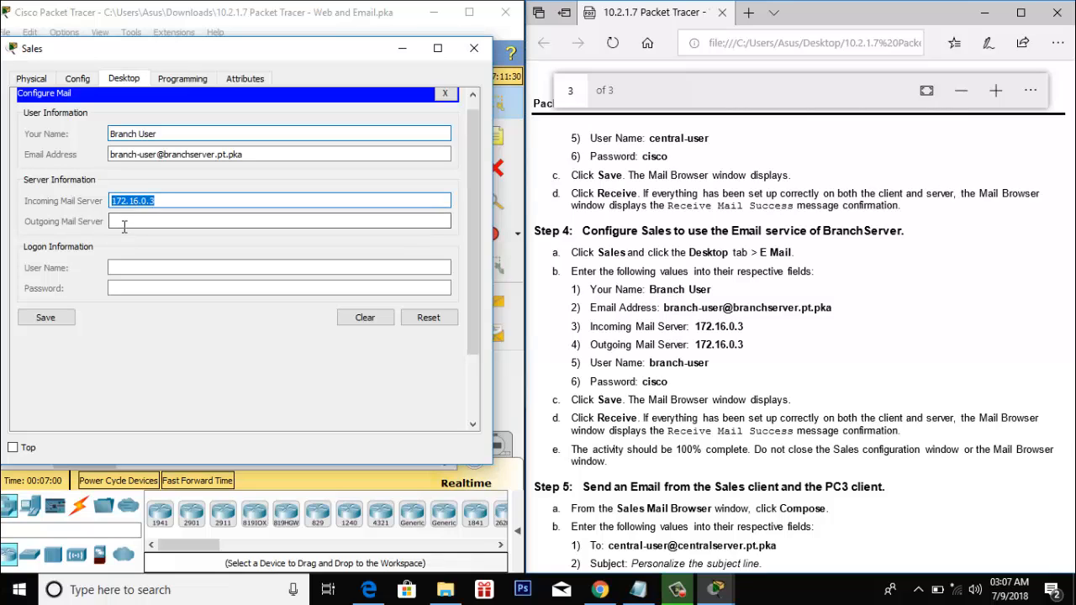
{"action": "left_click", "coordinate": [135, 221]}
{"action": "key", "text": "ctrl+v"}
- Fill in the logon user name and account password, then save the Sales mail settings
{"action": "left_click", "coordinate": [135, 266]}
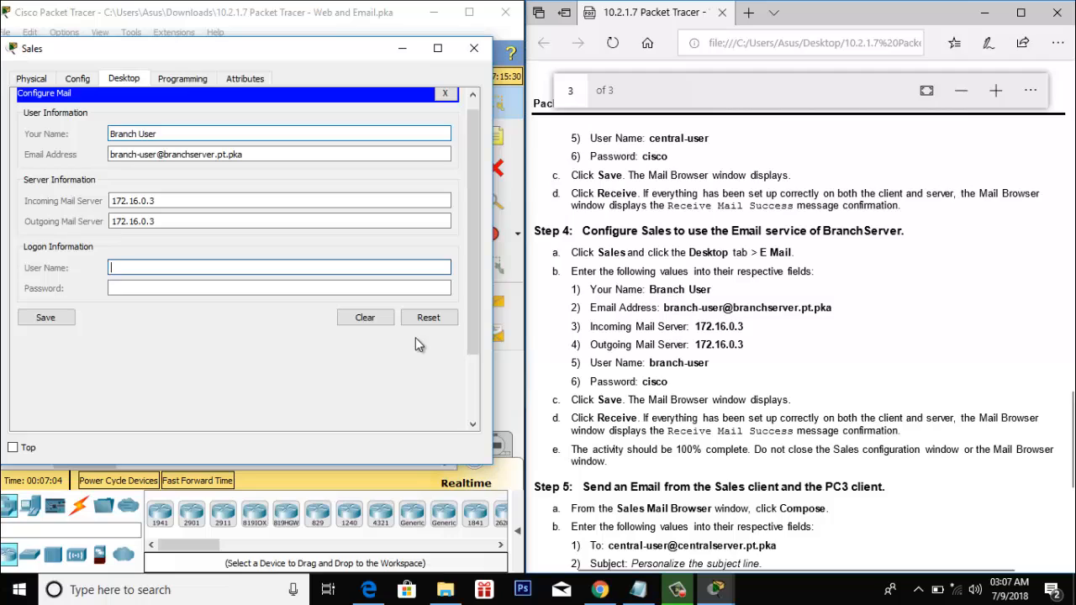
{"action": "type", "text": "branch"}
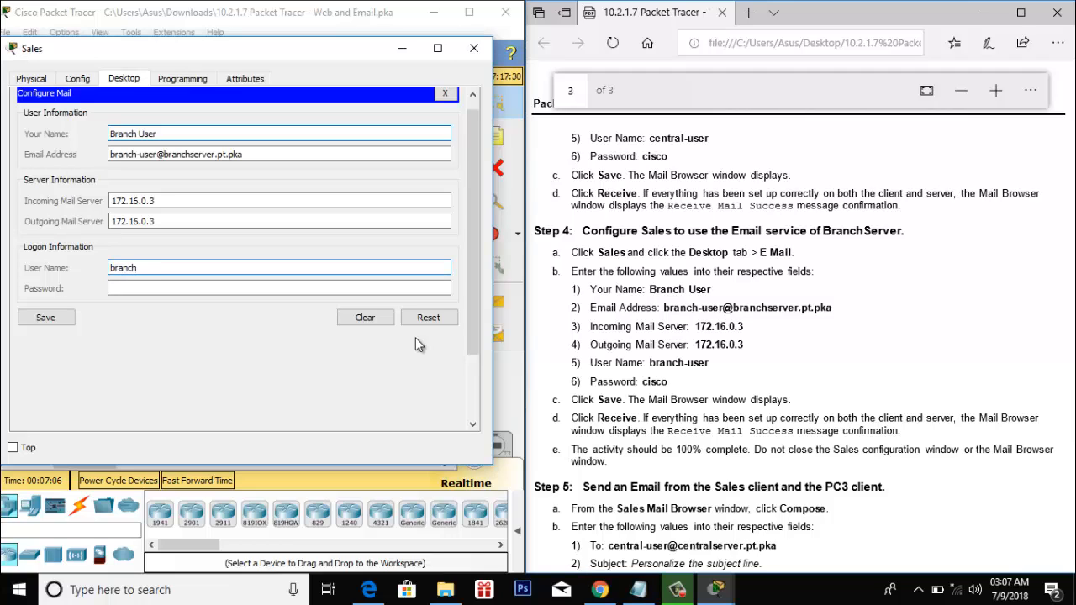
{"action": "type", "text": "-user"}
{"action": "left_click", "coordinate": [179, 289]}
{"action": "type", "text": "cis"}
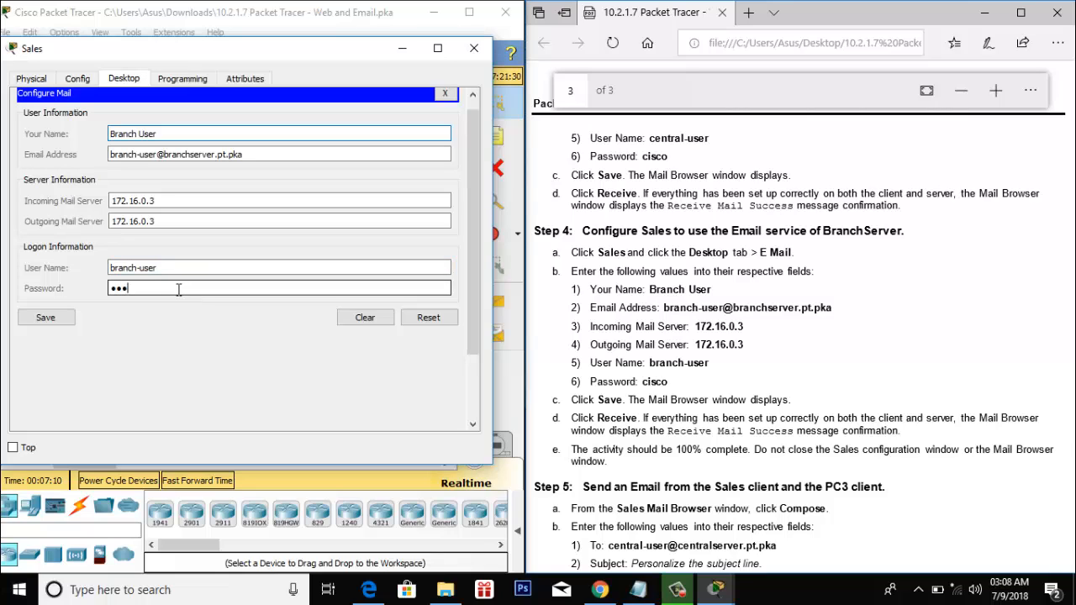
{"action": "type", "text": "co"}
{"action": "left_click", "coordinate": [59, 317]}
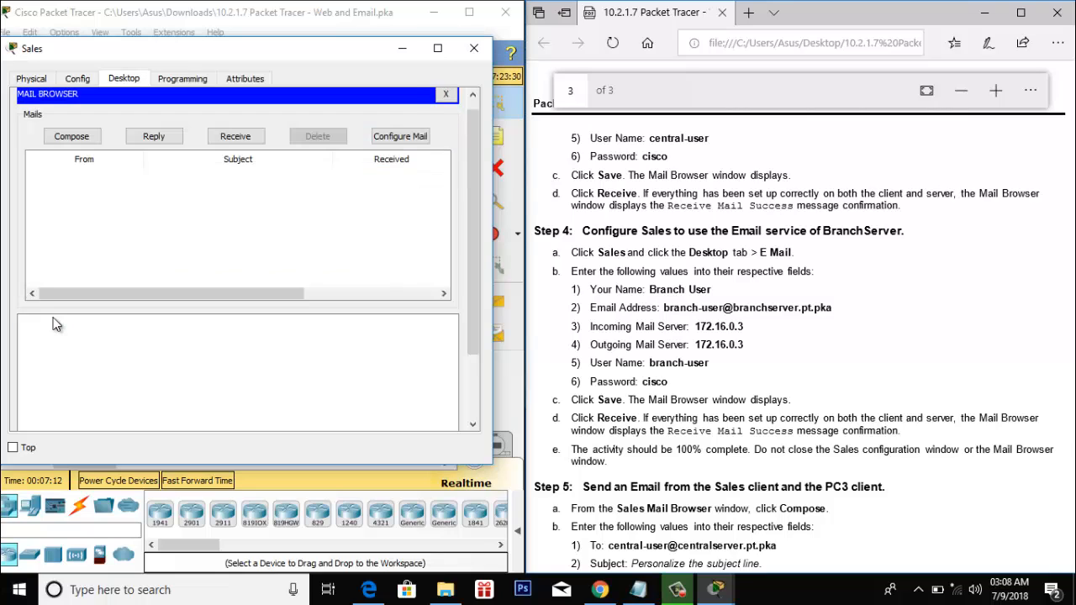
- Receive mail on Sales from POP3 server 172.16.0.3 and preview the Packet Tracer windows
{"action": "left_click", "coordinate": [235, 136]}
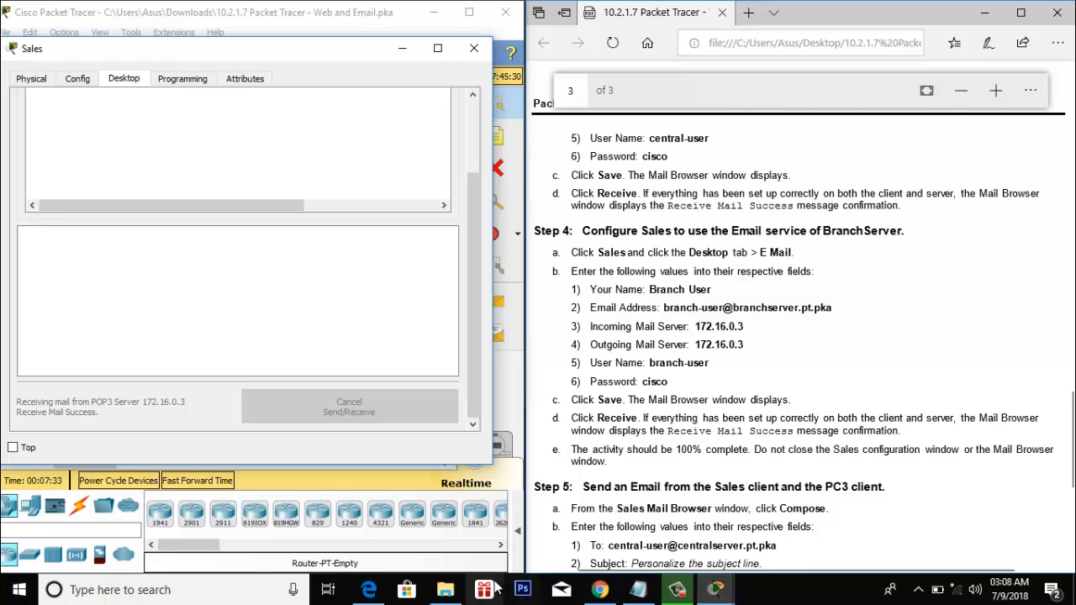
{"action": "left_click", "coordinate": [681, 582]}
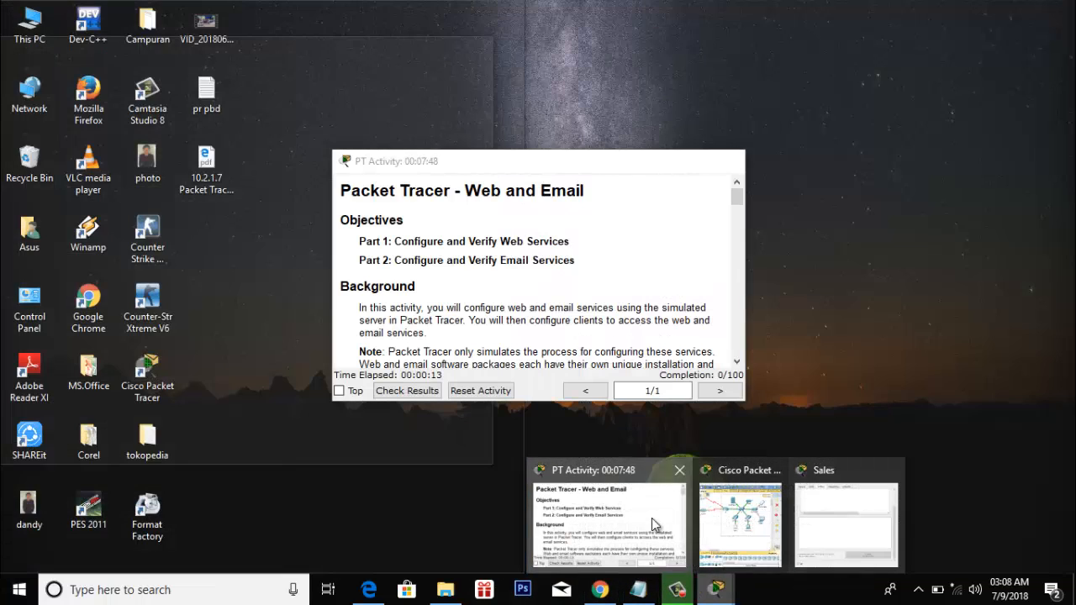
- Minimize the activity progress window and start a blank Compose Mail message on Sales
{"action": "left_click", "coordinate": [652, 518]}
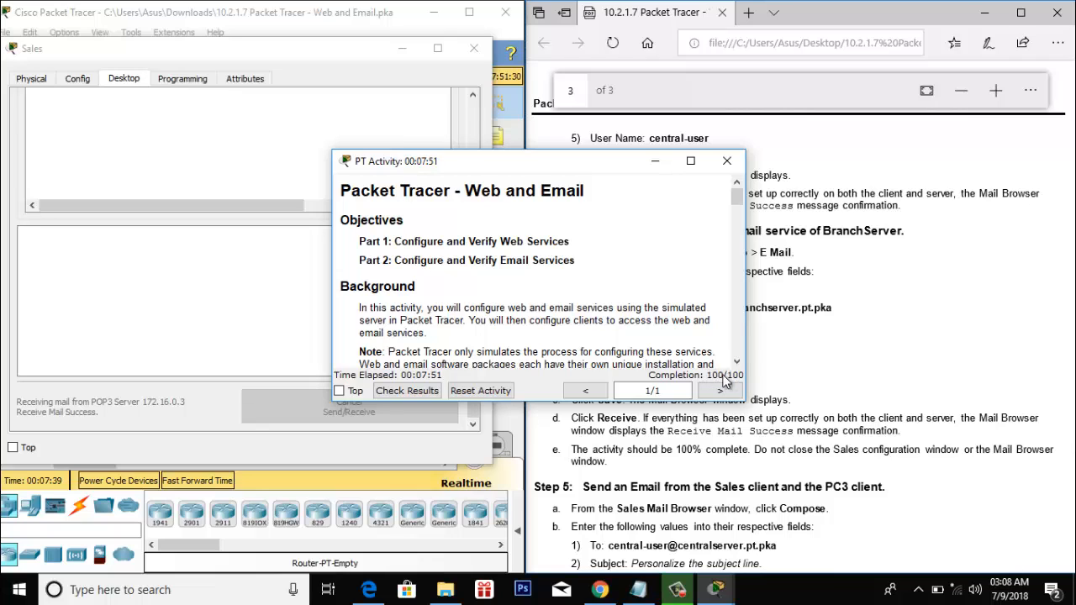
{"action": "left_click", "coordinate": [665, 167]}
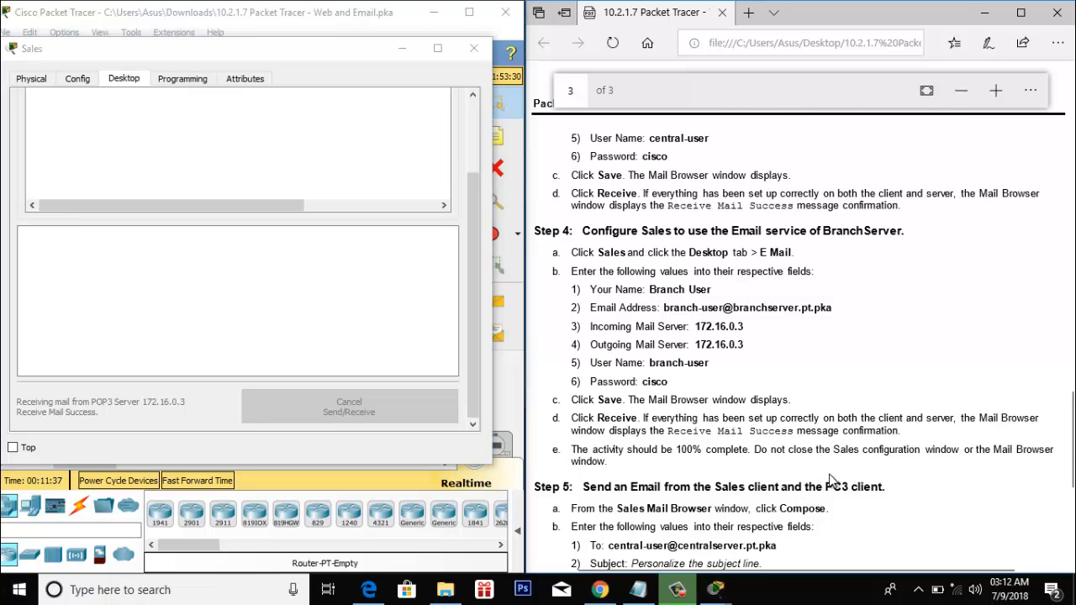
{"action": "scroll", "coordinate": [830, 479], "scroll_direction": "down", "scroll_amount": 5}
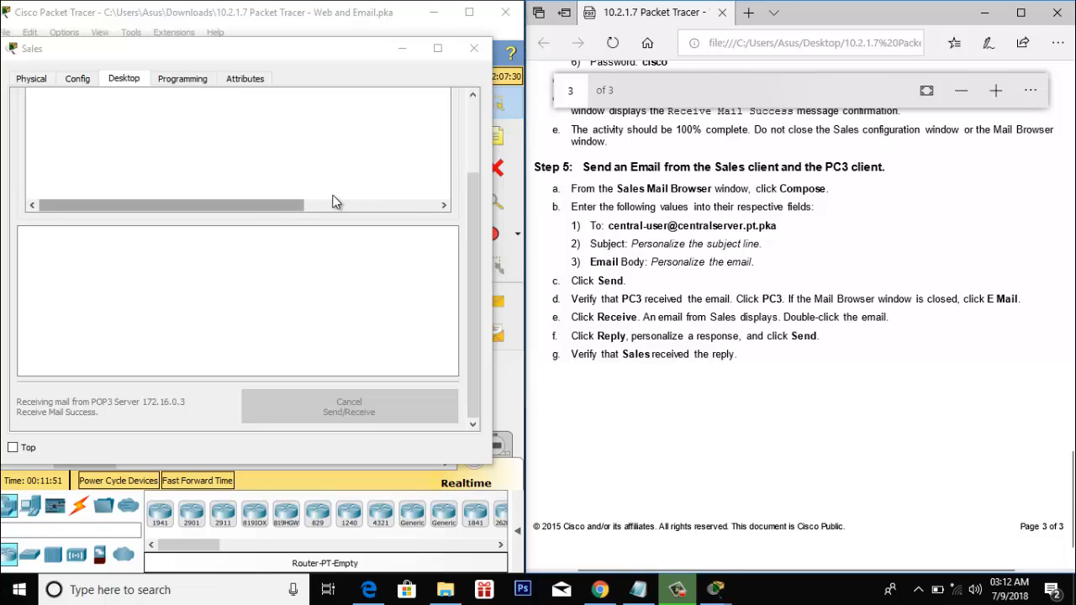
{"action": "scroll", "coordinate": [334, 199], "scroll_direction": "up", "scroll_amount": 2}
{"action": "left_click", "coordinate": [75, 143]}
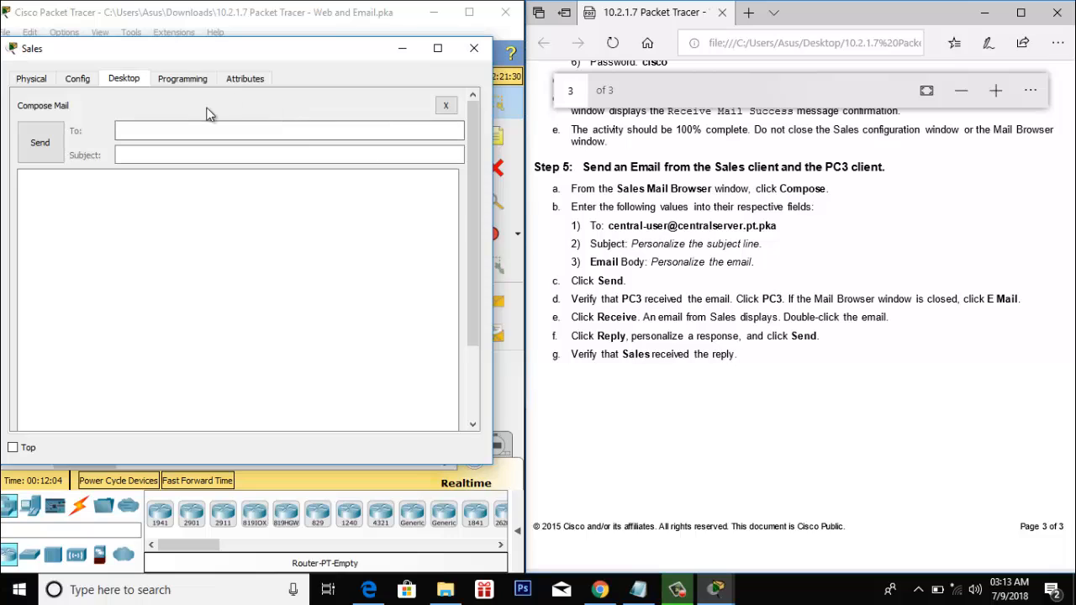
- Send PC3's central user an email titled 'subject line' with body 'welcome to the packet tacerr', then close Sales
{"action": "left_click", "coordinate": [187, 127]}
{"action": "type", "text": "cen"}
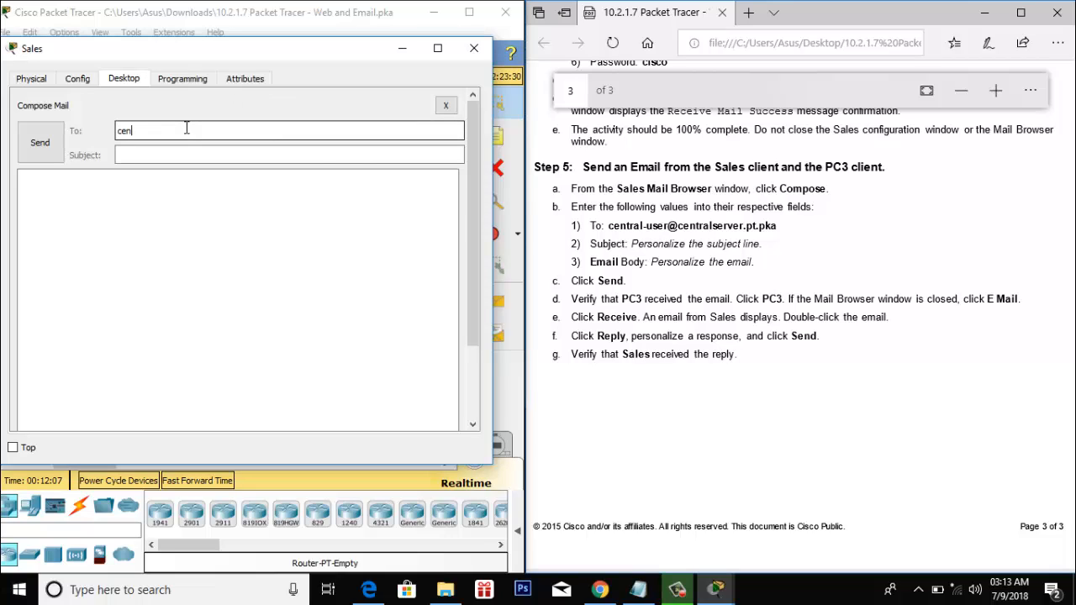
{"action": "type", "text": "tral-user@centralserver.ptp"}
{"action": "type", "text": "pka"}
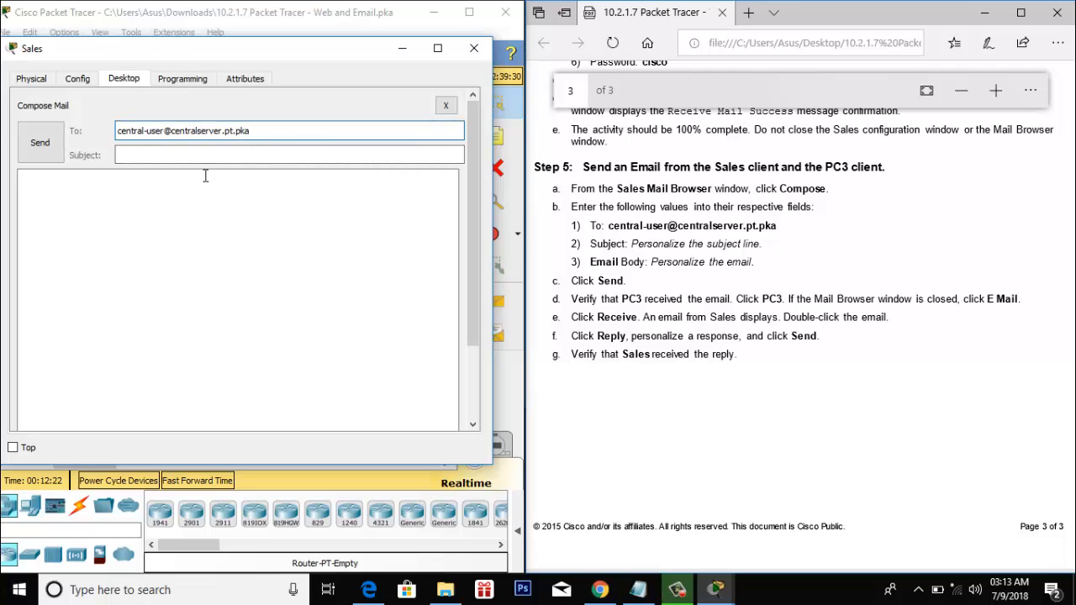
{"action": "left_click", "coordinate": [166, 160]}
{"action": "type", "text": "s"}
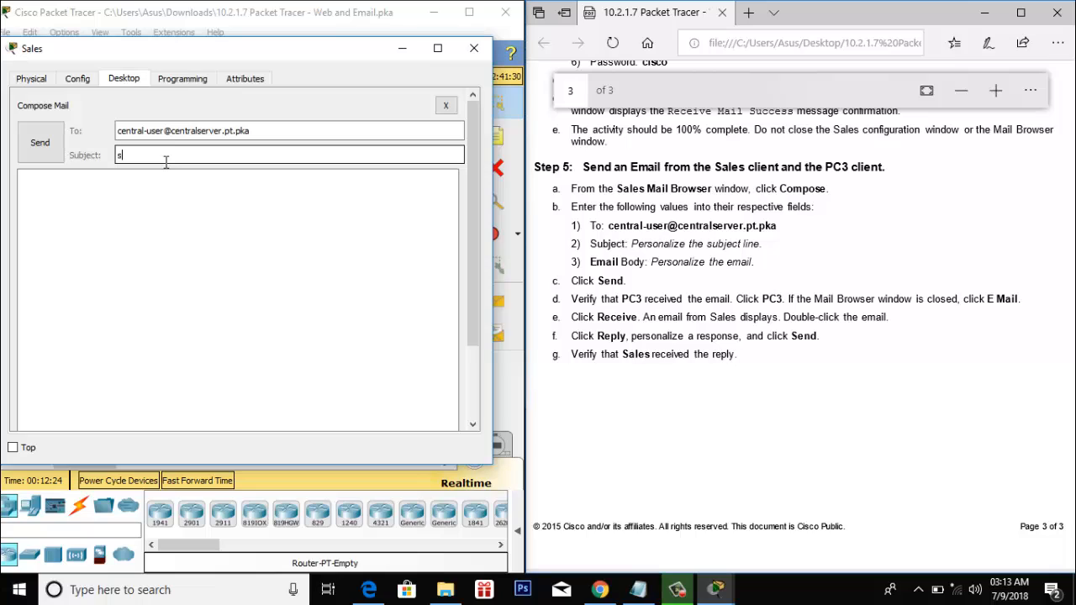
{"action": "type", "text": "ubject line"}
{"action": "left_click", "coordinate": [146, 181]}
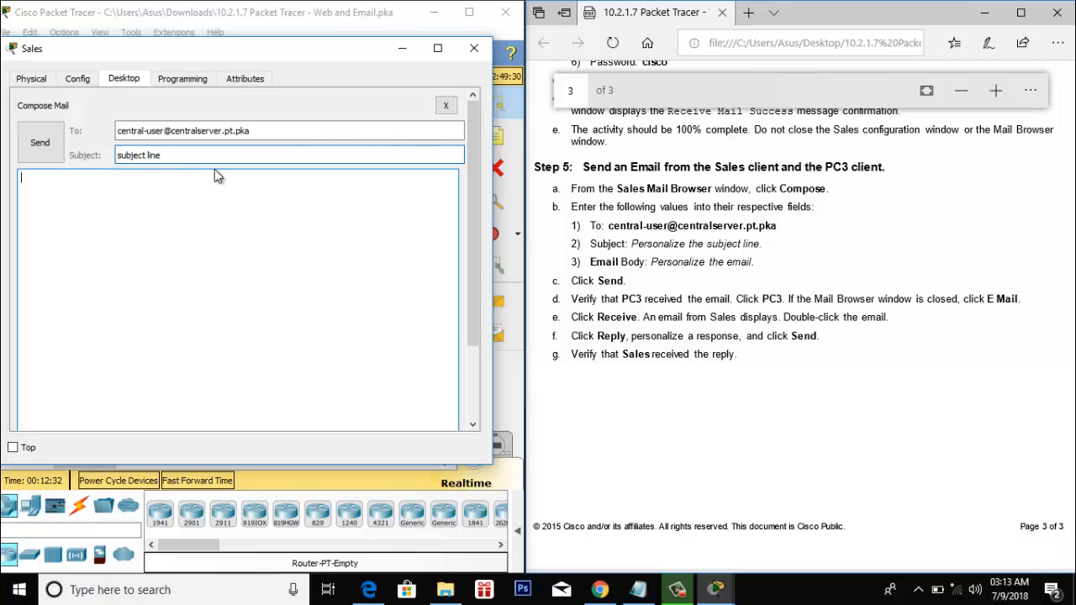
{"action": "type", "text": "welcome to the packet t tacerr"}
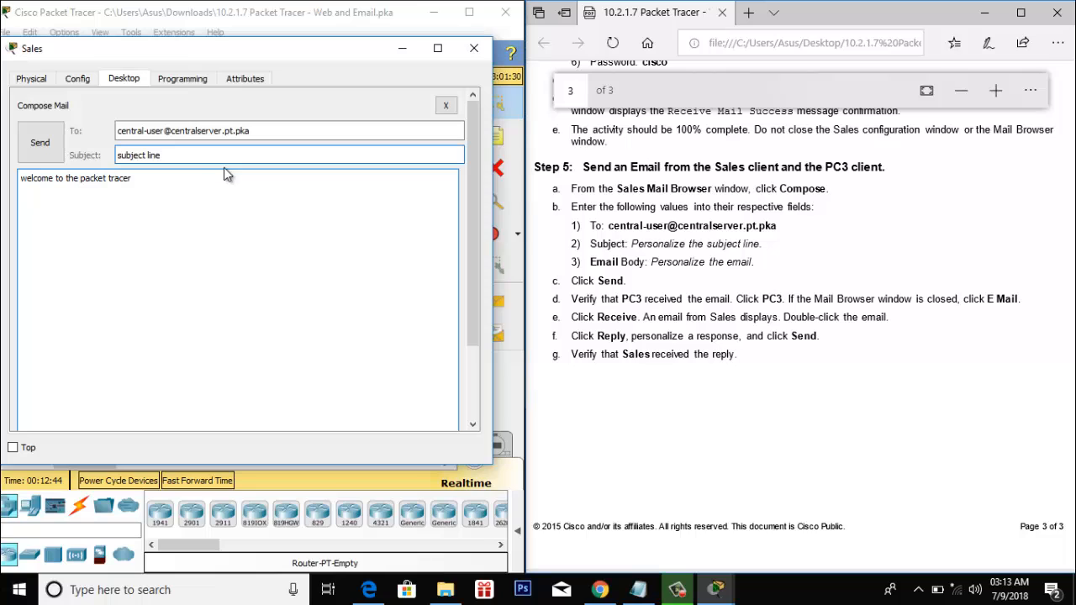
{"action": "left_click", "coordinate": [46, 148]}
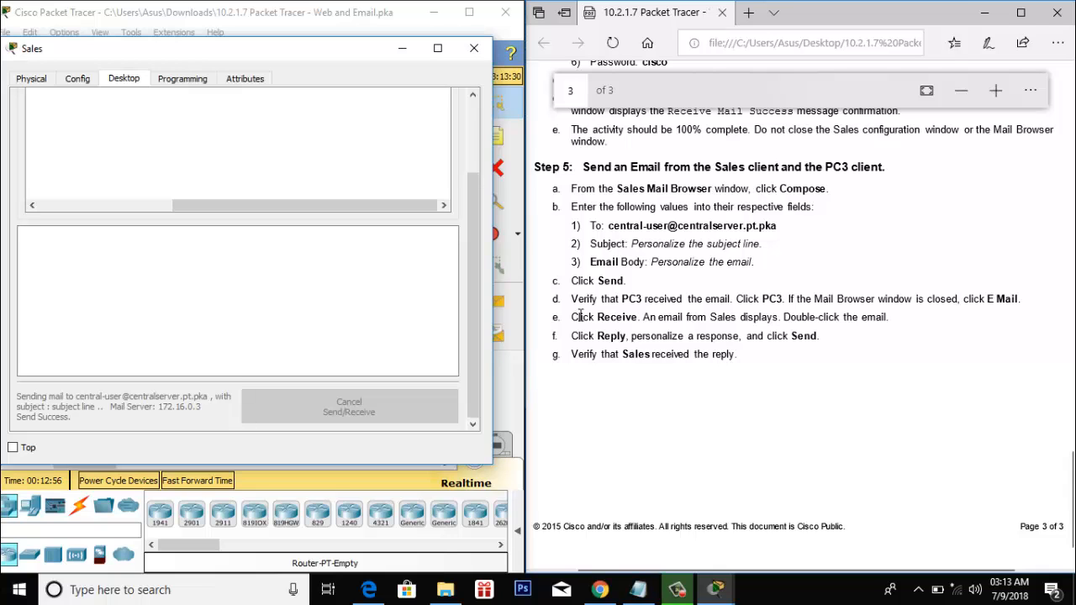
{"action": "left_click", "coordinate": [474, 48]}
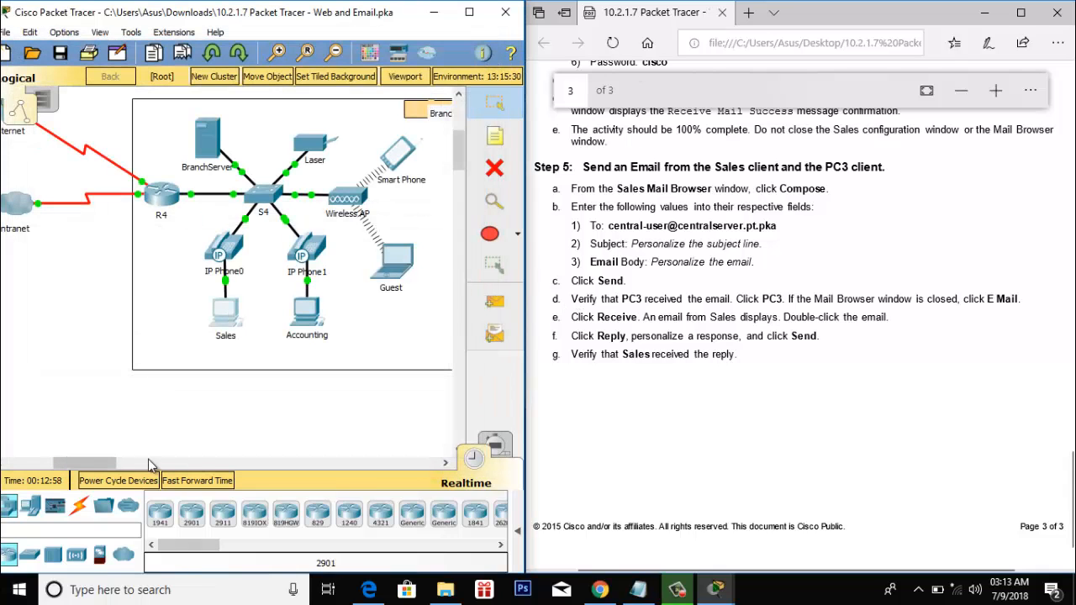
- On PC3, open the e-mail client, receive mail, and open the Sales message 'subject line'
{"action": "left_click_drag", "start_coordinate": [93, 463], "coordinate": [58, 463]}
{"action": "left_click", "coordinate": [107, 401]}
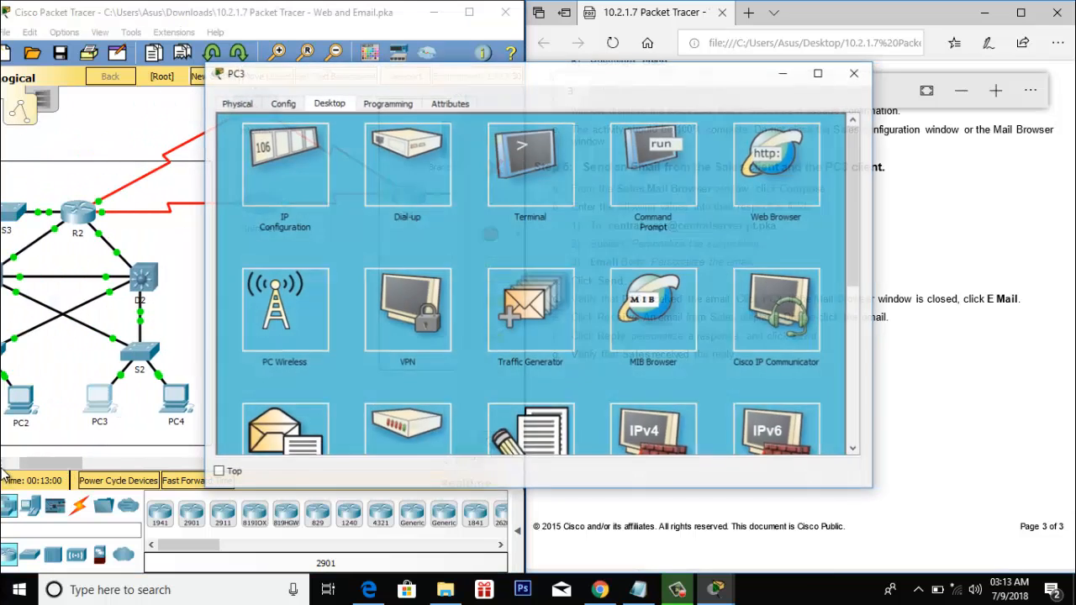
{"action": "left_click", "coordinate": [302, 439]}
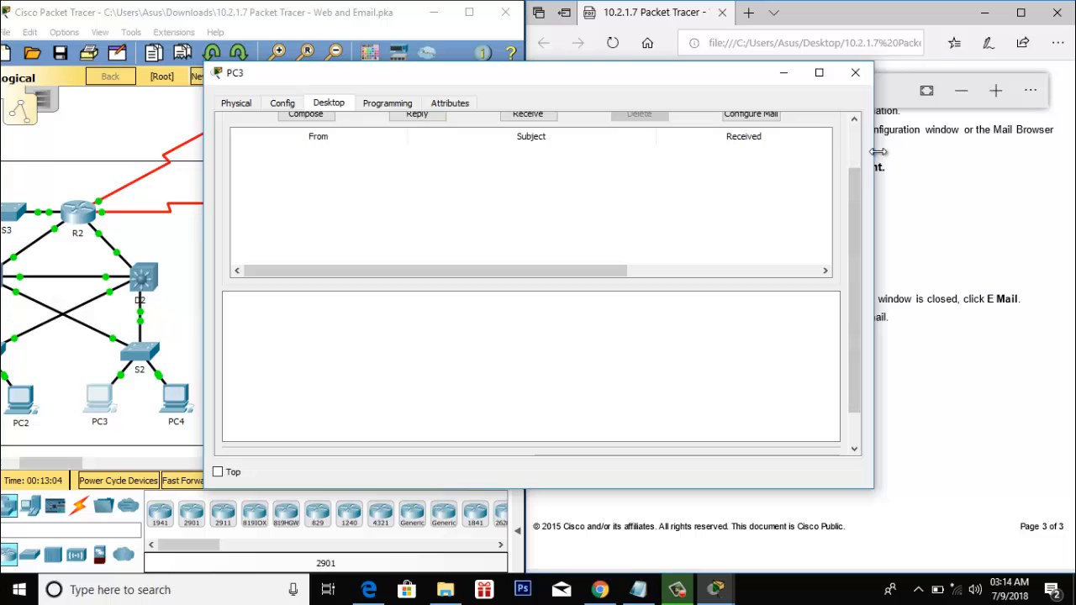
{"action": "left_click_drag", "start_coordinate": [878, 152], "coordinate": [712, 151]}
{"action": "left_click_drag", "start_coordinate": [572, 77], "coordinate": [373, 102]}
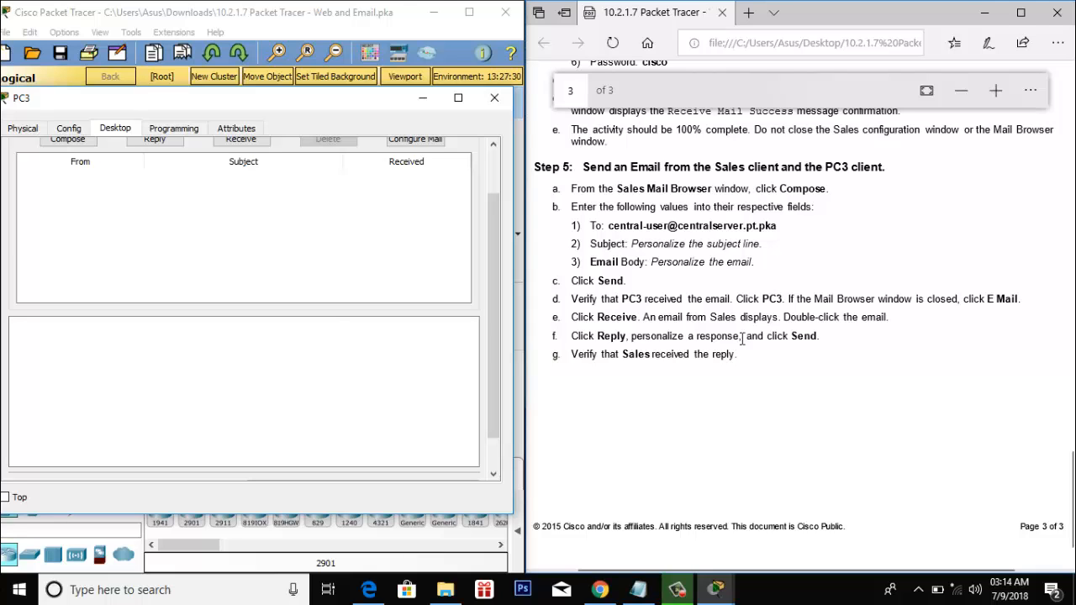
{"action": "scroll", "coordinate": [6, 306], "scroll_direction": "up", "scroll_amount": 2}
{"action": "left_click", "coordinate": [222, 198]}
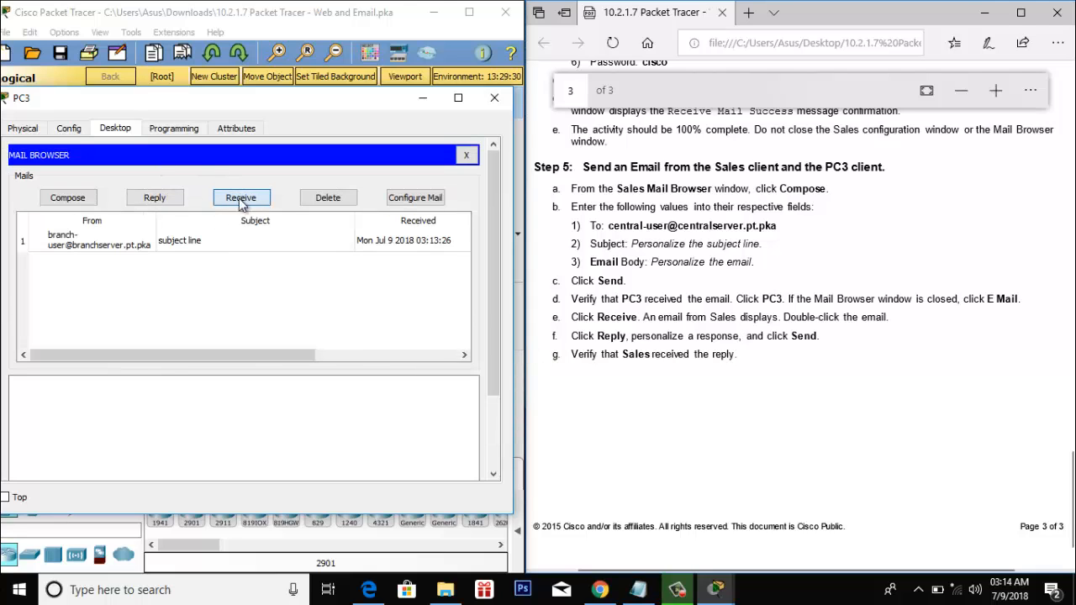
{"action": "double_click", "coordinate": [101, 242]}
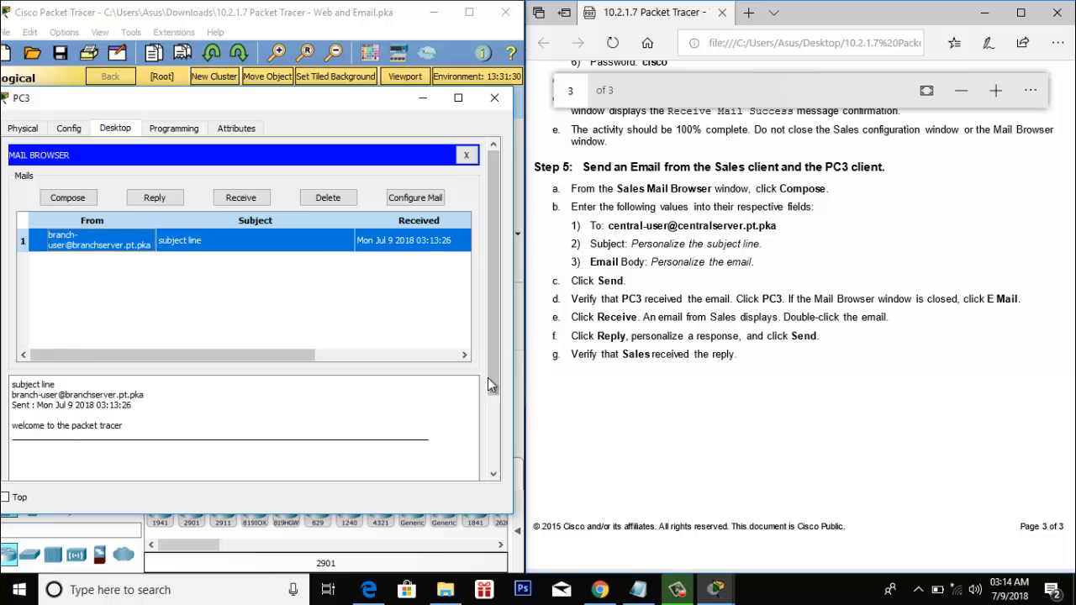
{"action": "scroll", "coordinate": [487, 378], "scroll_direction": "down", "scroll_amount": 3}
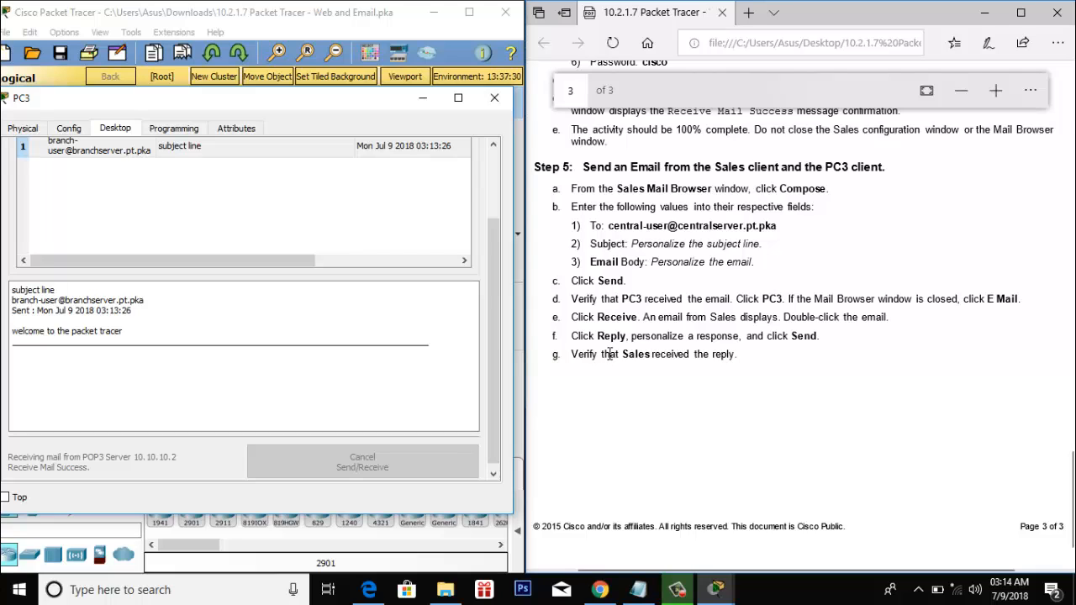
{"action": "scroll", "coordinate": [371, 343], "scroll_direction": "up", "scroll_amount": 3}
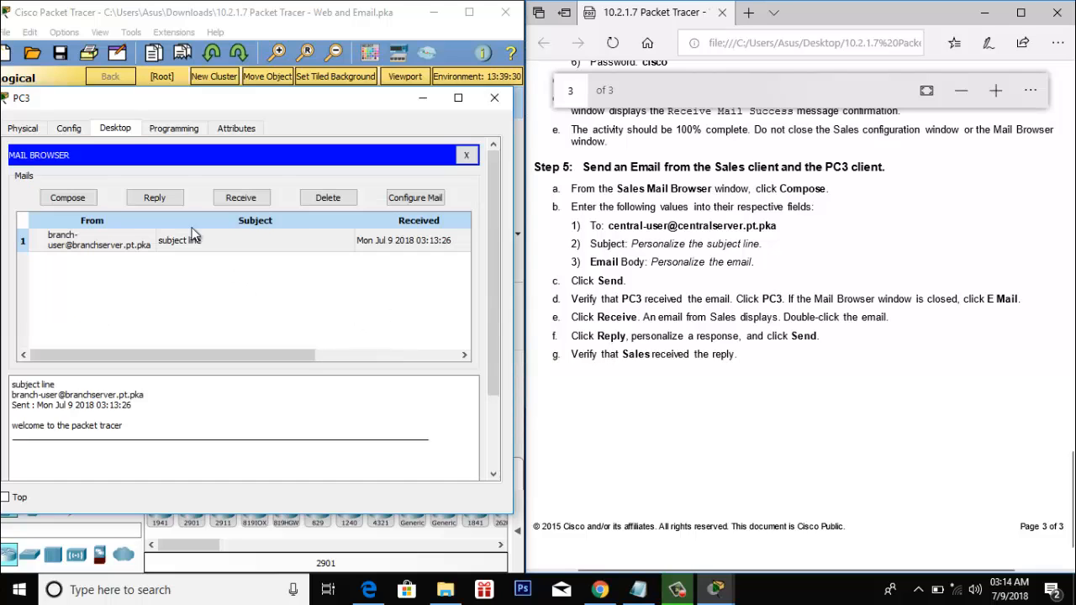
- Reply to the Sales email with 'how are you branch server ?' and close PC3's window
{"action": "left_click", "coordinate": [171, 198]}
{"action": "left_click", "coordinate": [136, 255]}
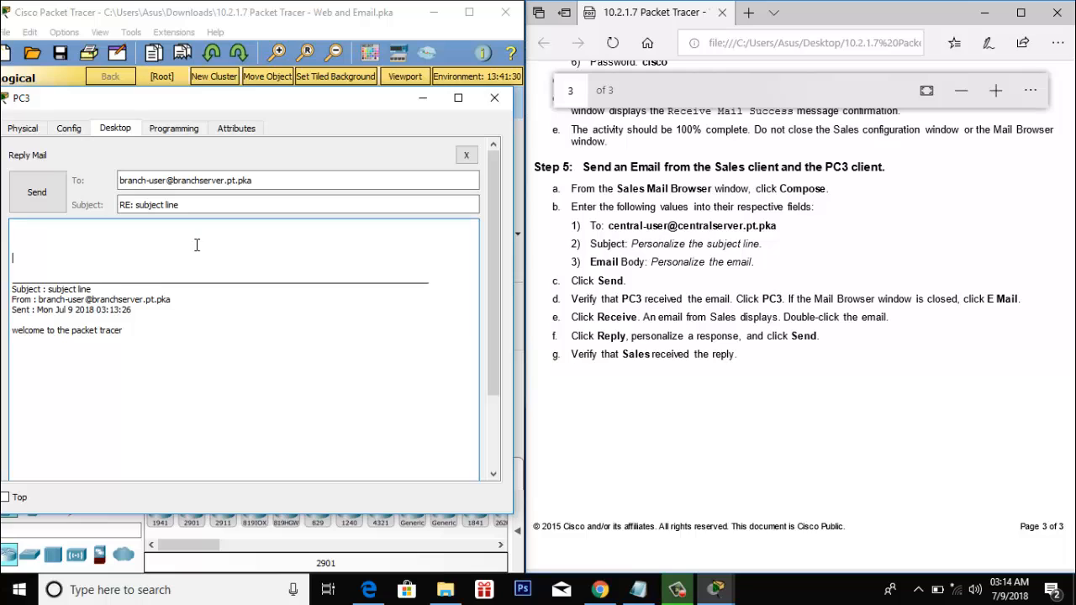
{"action": "type", "text": "how are you brancj "}
{"action": "type", "text": " server "}
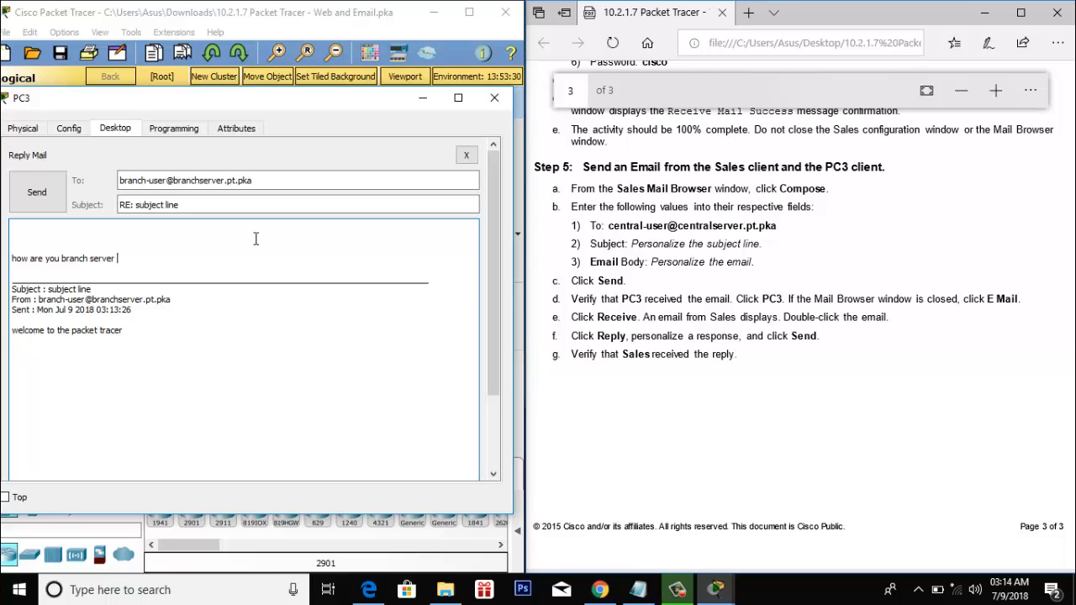
{"action": "type", "text": "?"}
{"action": "left_click", "coordinate": [36, 195]}
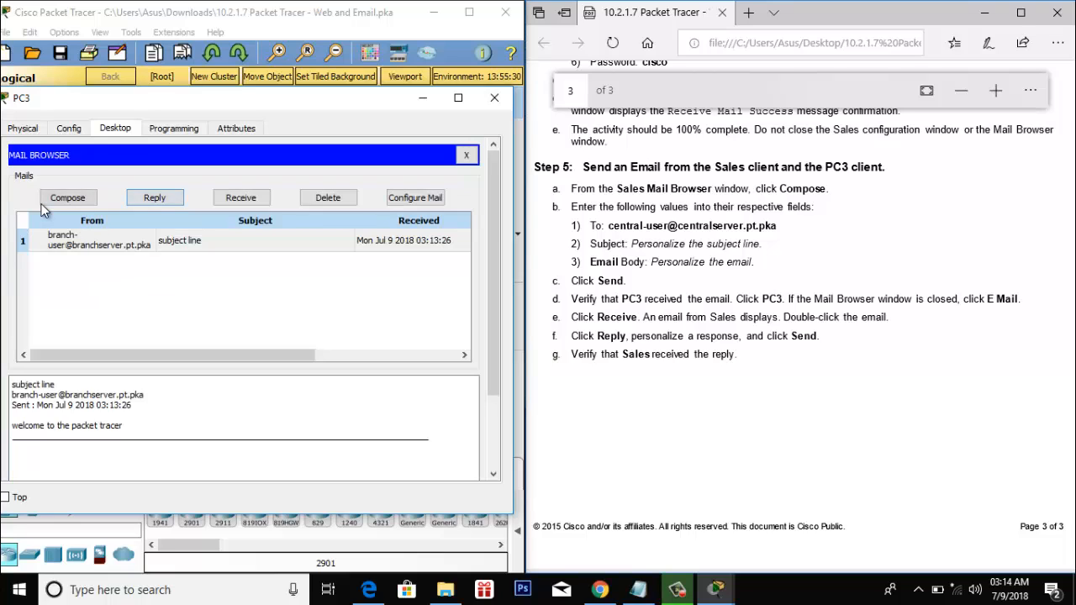
{"action": "scroll", "coordinate": [276, 401], "scroll_direction": "down", "scroll_amount": 3}
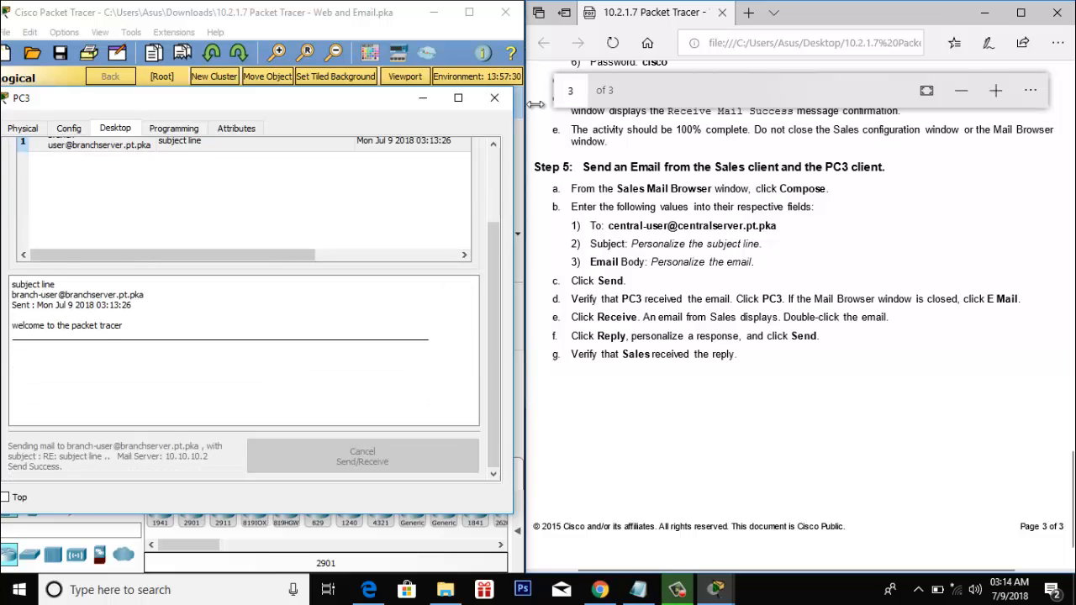
{"action": "left_click", "coordinate": [494, 97]}
{"action": "left_click_drag", "start_coordinate": [75, 464], "coordinate": [125, 465]}
- On Sales, receive and view PC3's reply 'RE: subject line', then minimize the window
{"action": "left_click", "coordinate": [116, 313]}
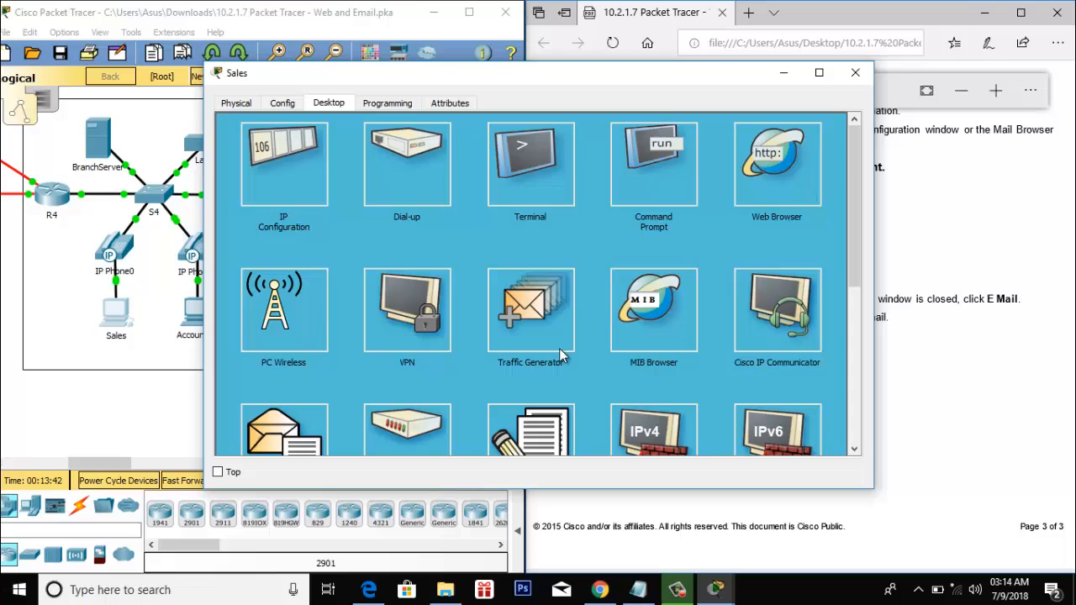
{"action": "left_click", "coordinate": [282, 424]}
{"action": "left_click", "coordinate": [516, 119]}
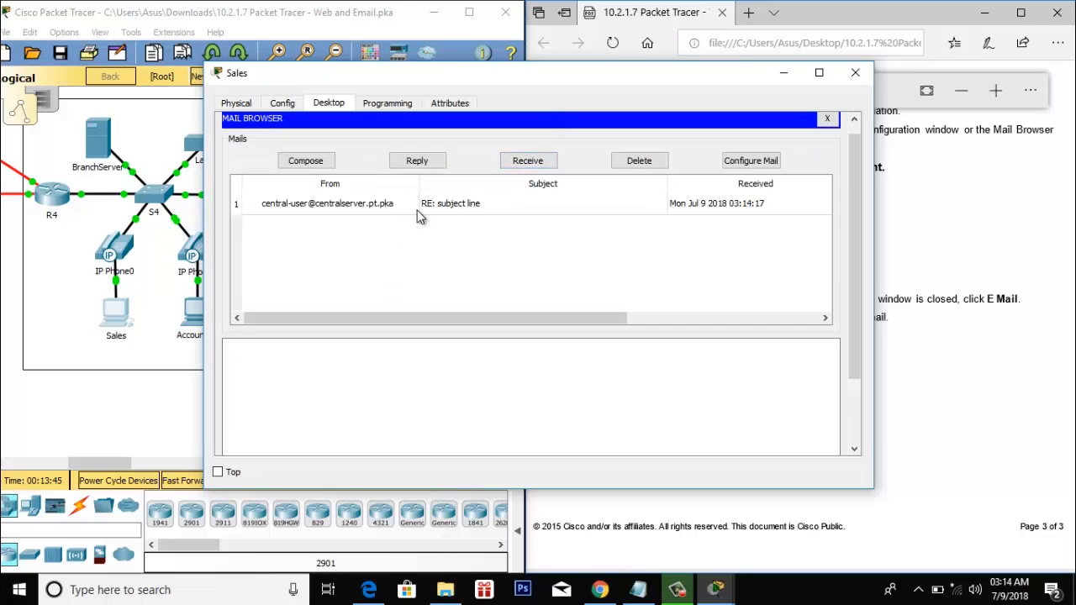
{"action": "left_click", "coordinate": [421, 207]}
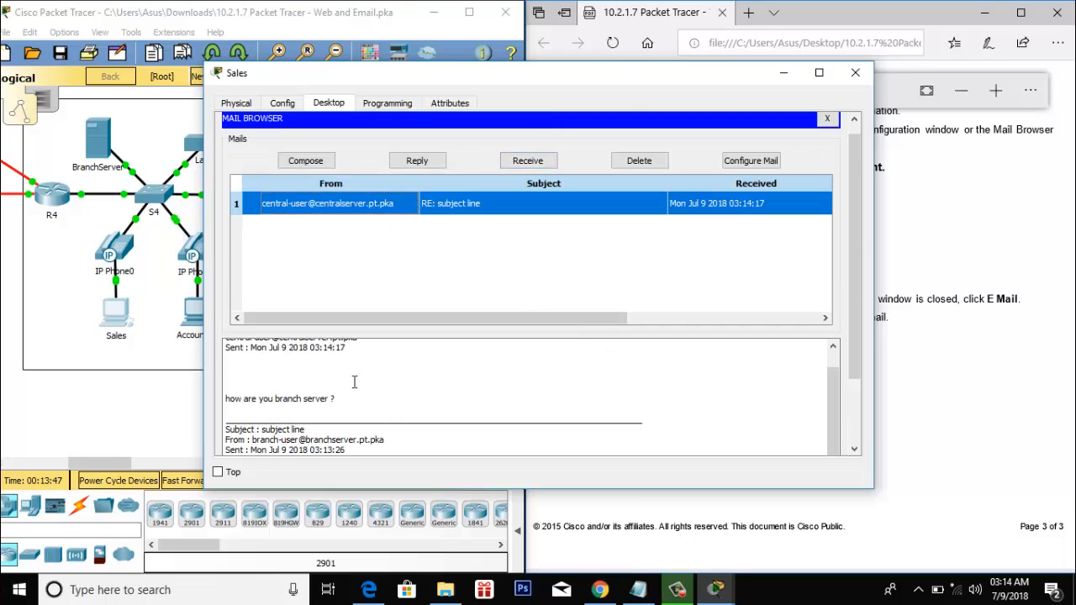
{"action": "left_click_drag", "start_coordinate": [696, 78], "coordinate": [509, 74]}
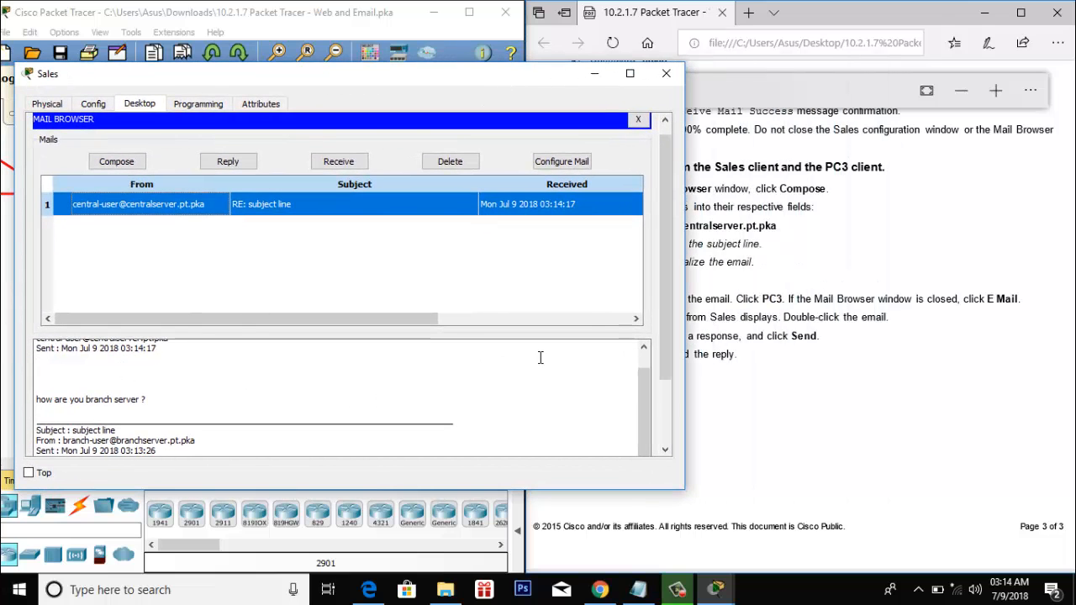
{"action": "left_click", "coordinate": [596, 75]}
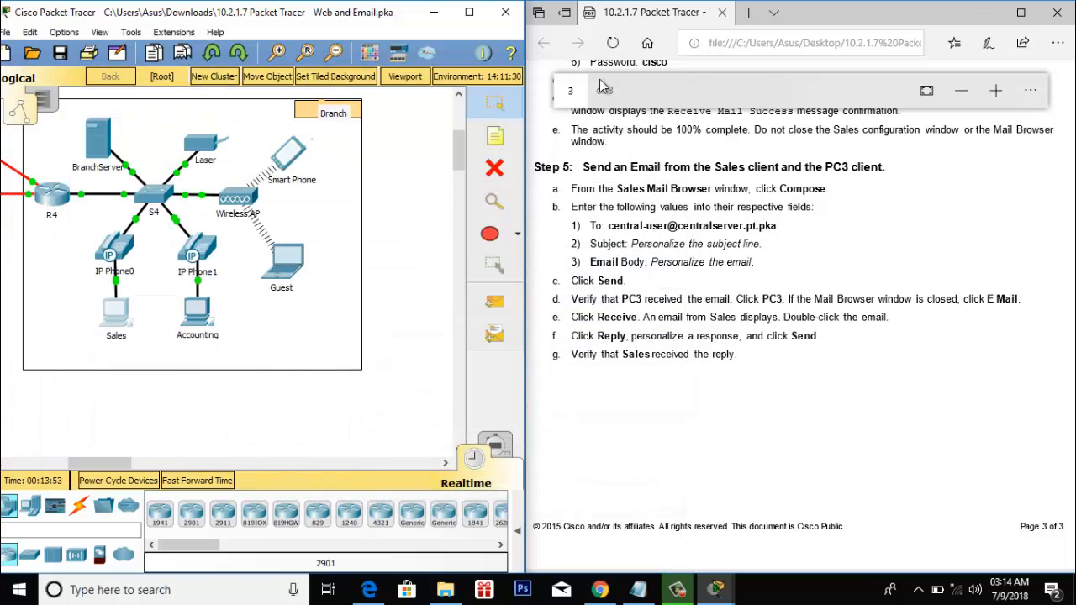